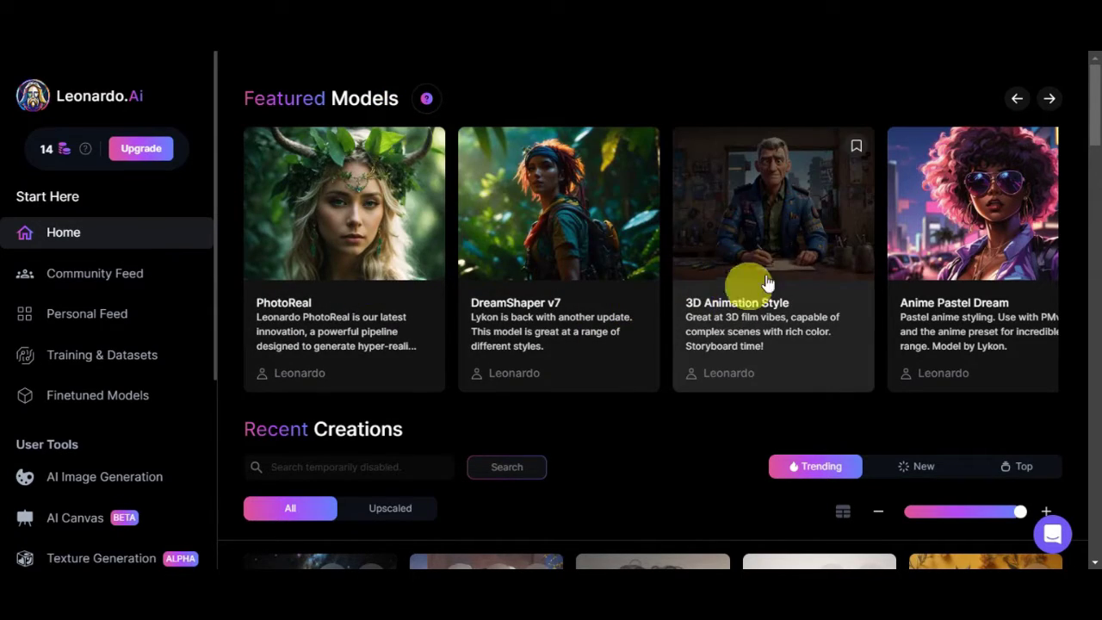
# - Page forward through Featured Models past Isometric Scifi Buildings to Cute Animal Characters
pyautogui.click(1054, 103)
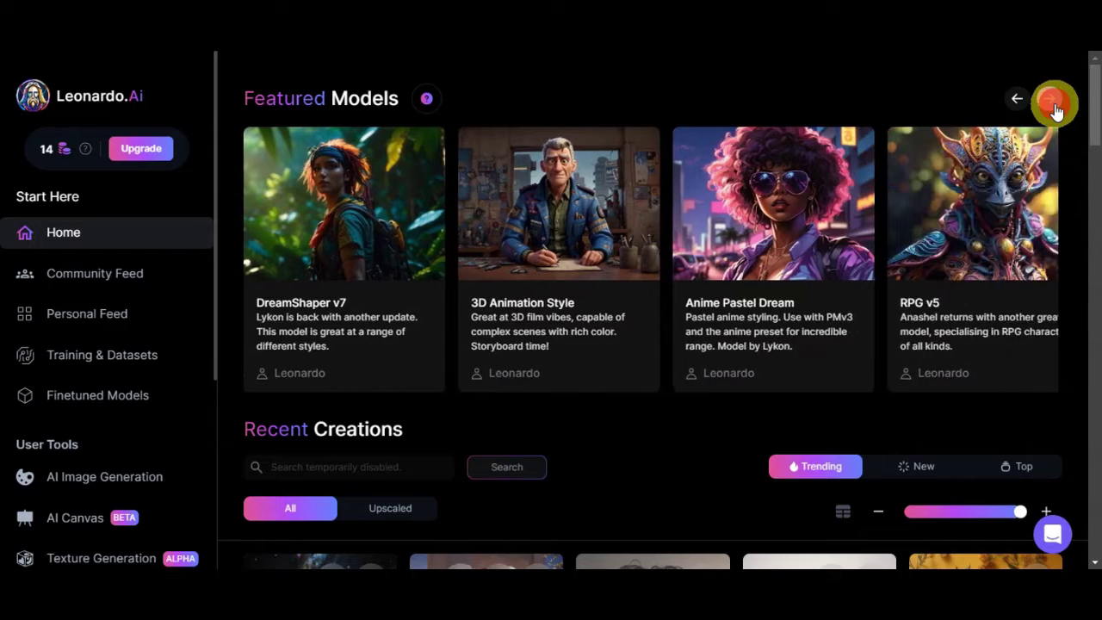
pyautogui.click(1055, 103)
pyautogui.click(1054, 103)
pyautogui.click(1054, 103)
pyautogui.click(1054, 103)
pyautogui.click(1054, 104)
pyautogui.click(1054, 103)
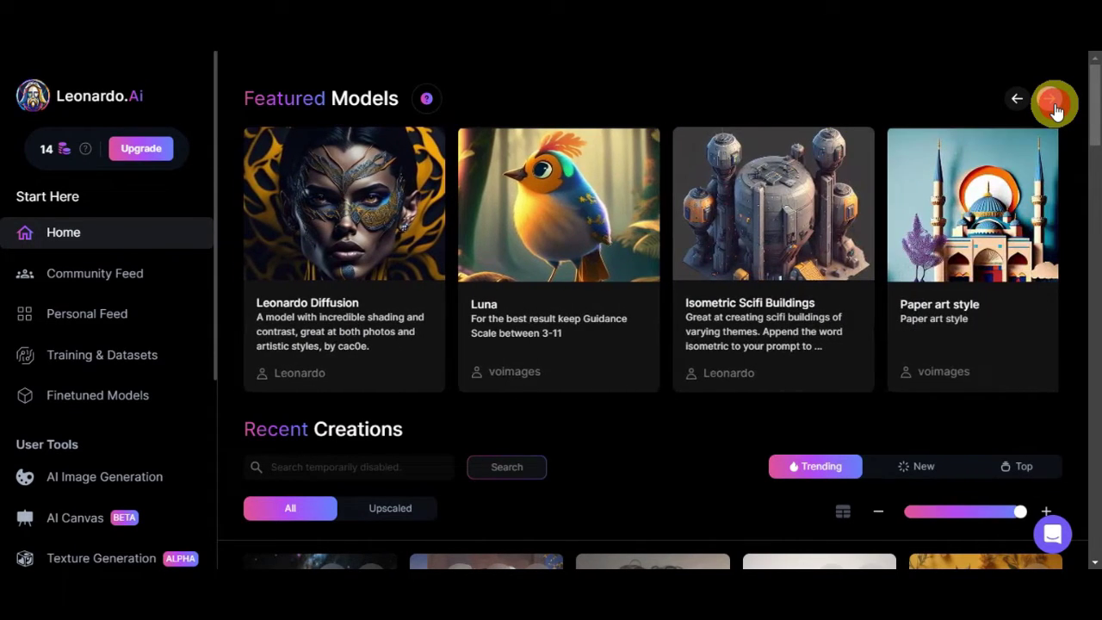
pyautogui.click(1054, 104)
pyautogui.click(1055, 103)
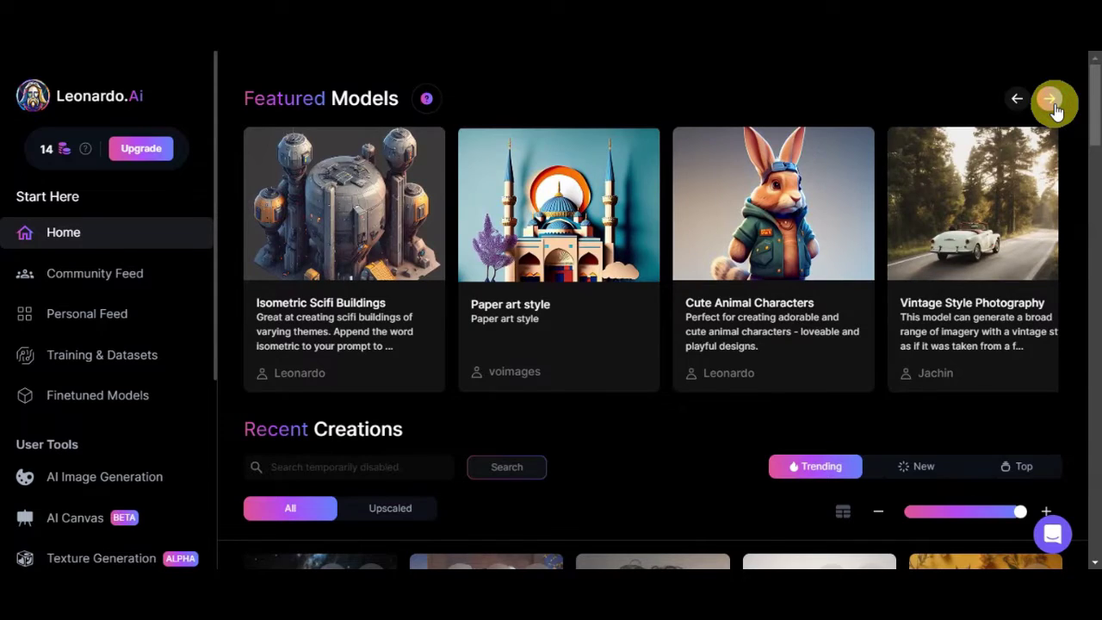
pyautogui.click(1054, 104)
pyautogui.click(1054, 103)
pyautogui.click(1054, 104)
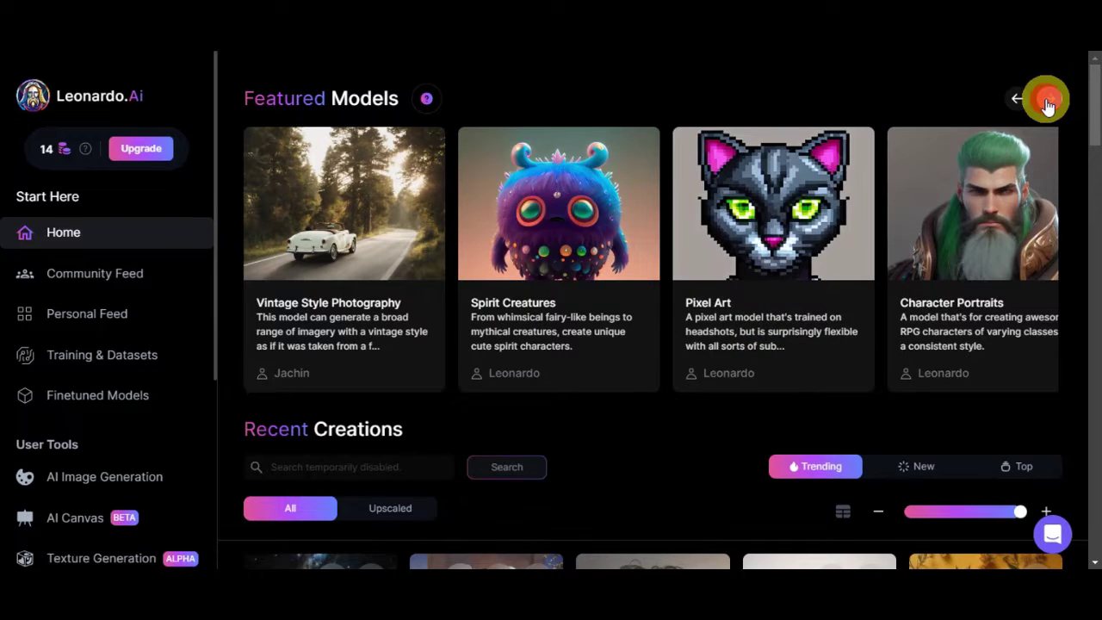
# - Page on to Character Portraits, then back so Spirit Creatures is shown first
pyautogui.click(1048, 101)
pyautogui.click(1049, 102)
pyautogui.click(1048, 102)
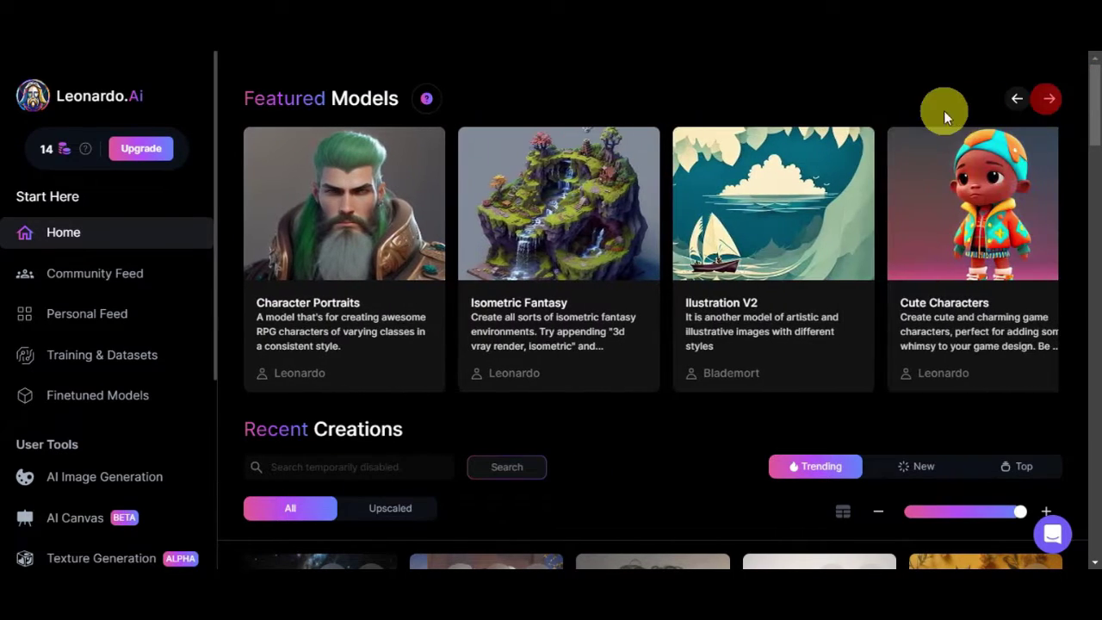
pyautogui.click(1017, 99)
pyautogui.click(1017, 99)
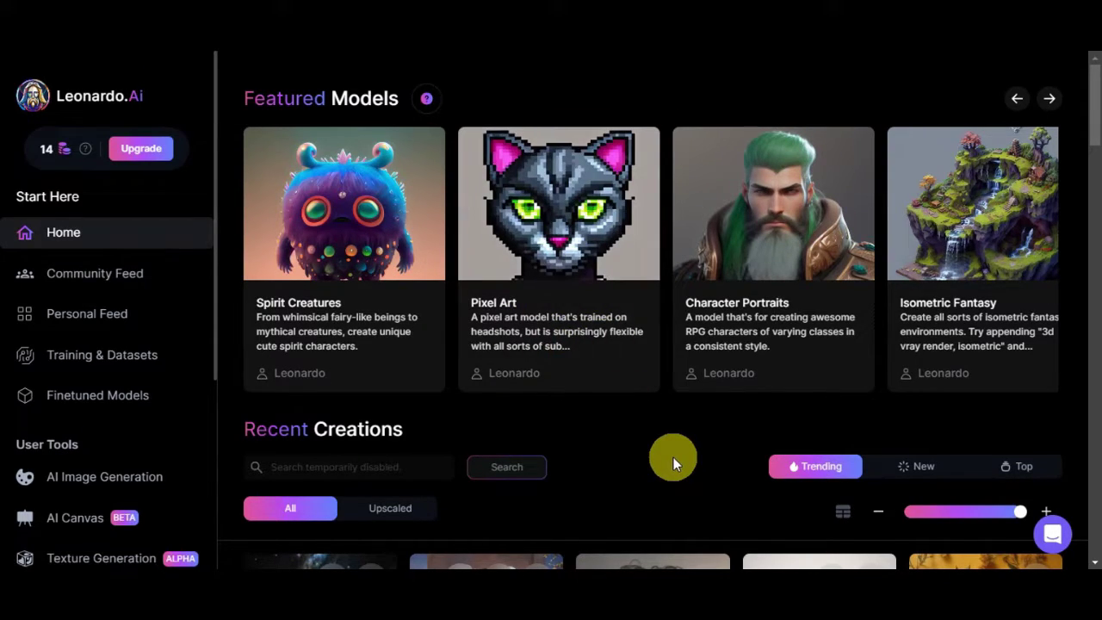
# - Scroll down the Recent Creations grid to the Halloween pumpkin sticker card
pyautogui.scroll(-4, 646, 463)
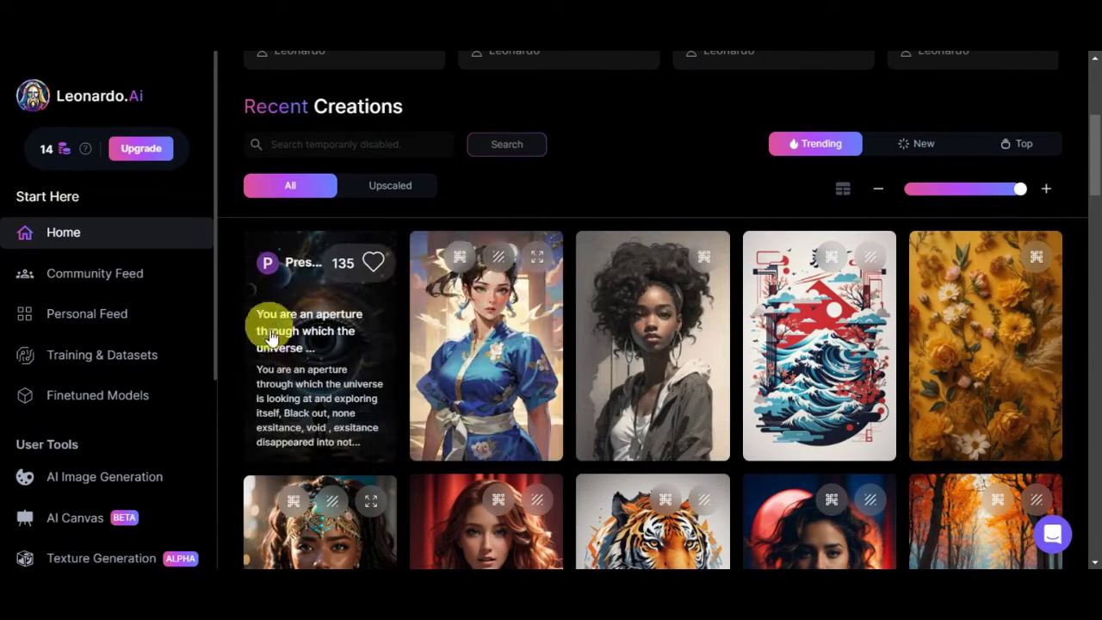
pyautogui.scroll(-1, 977, 387)
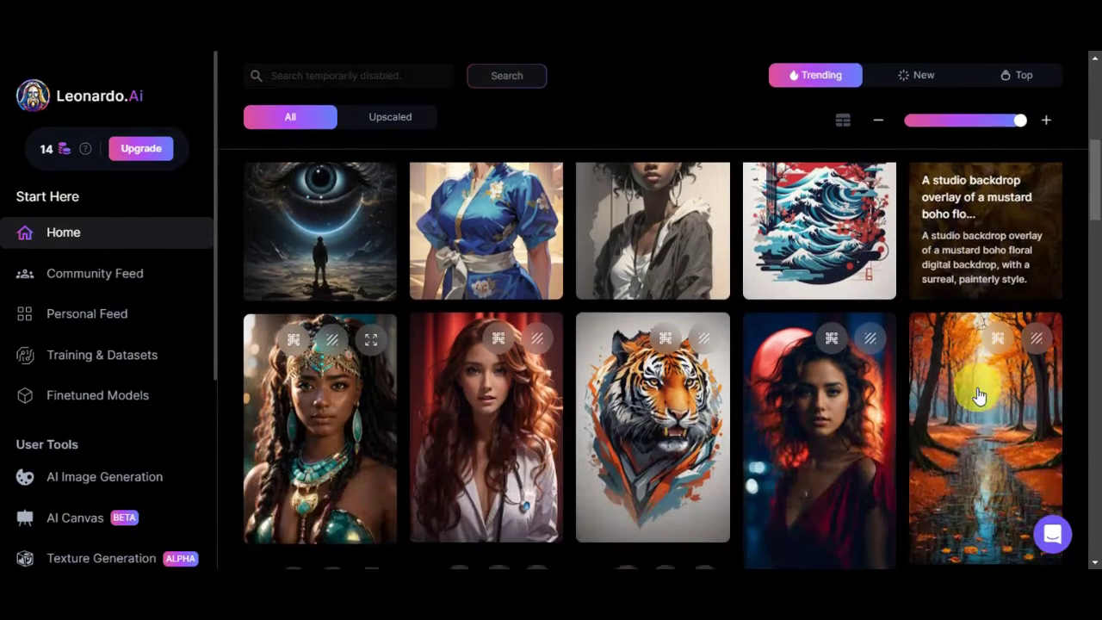
pyautogui.scroll(-4, 290, 419)
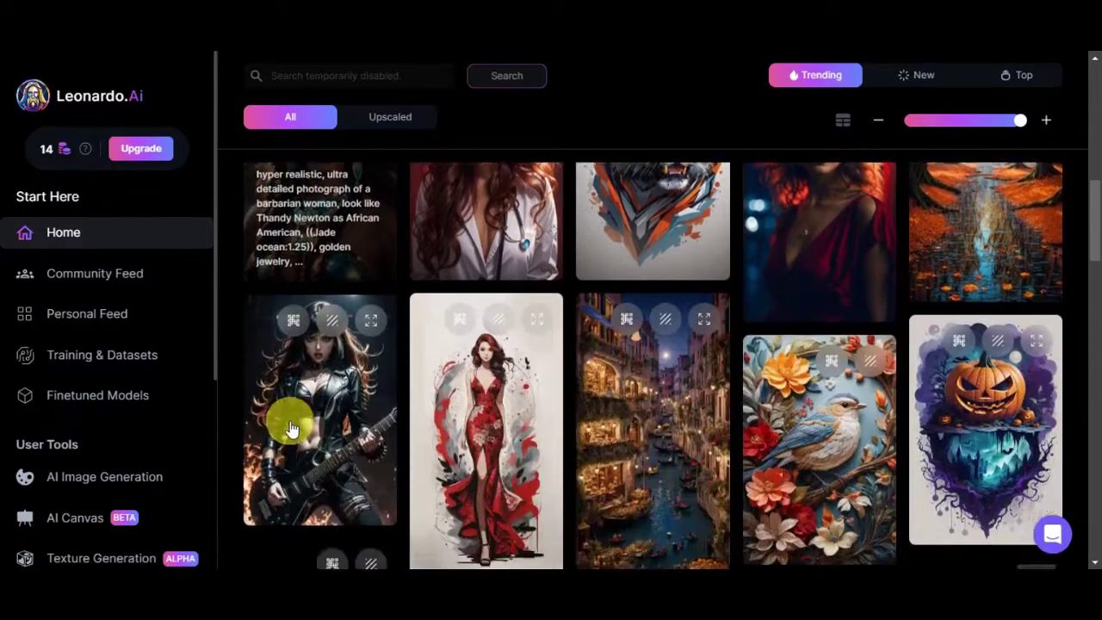
pyautogui.scroll(-3, 1022, 387)
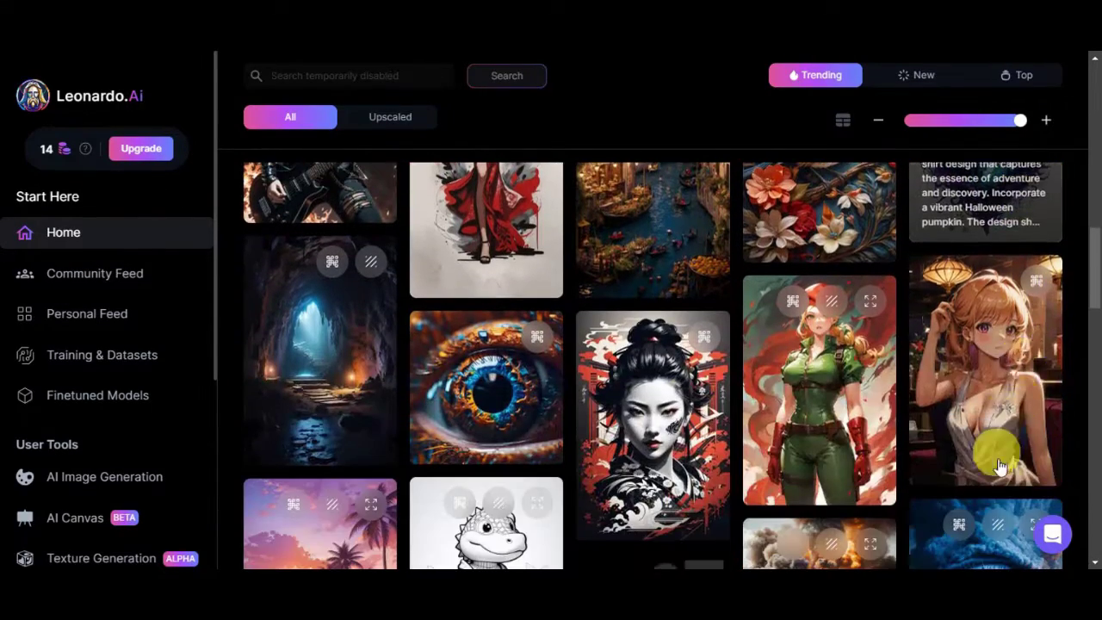
pyautogui.scroll(-3, 362, 366)
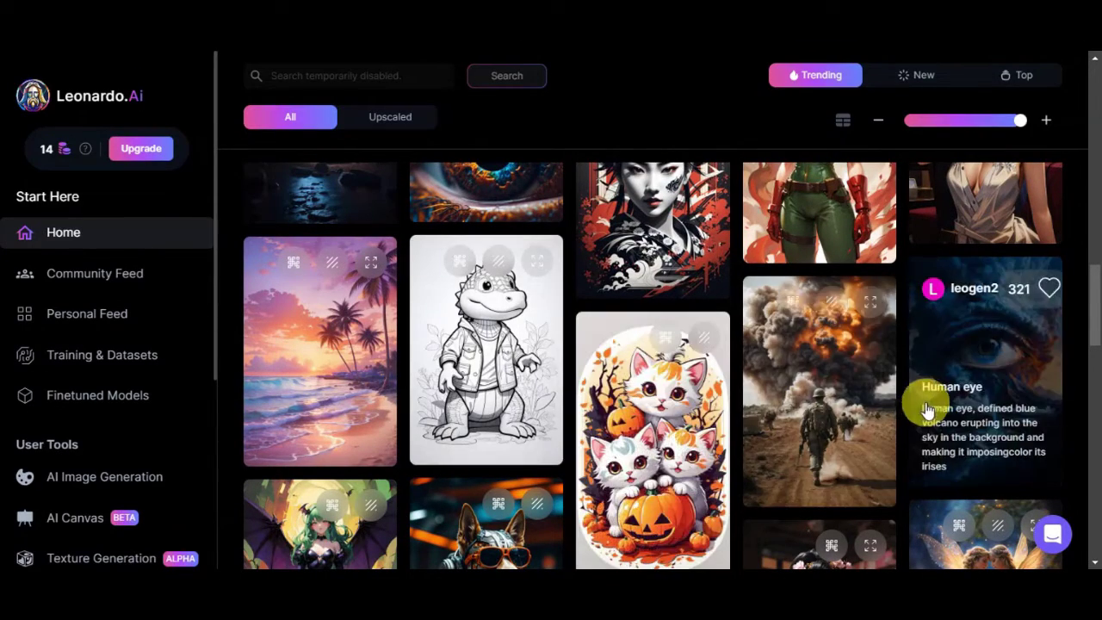
pyautogui.scroll(-4, 942, 399)
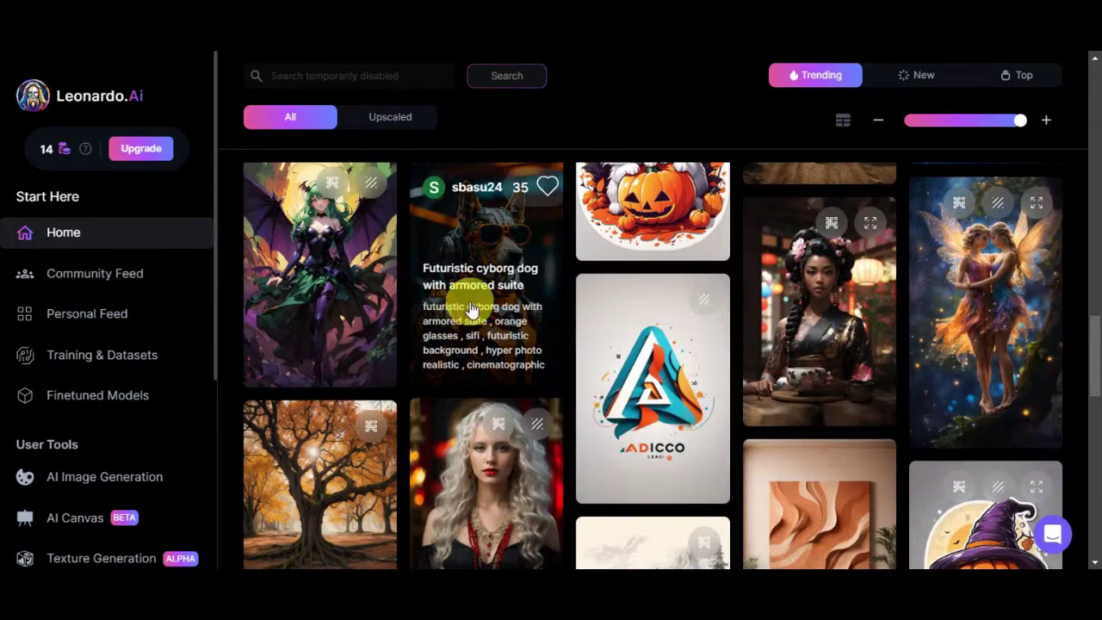
pyautogui.scroll(-2, 468, 409)
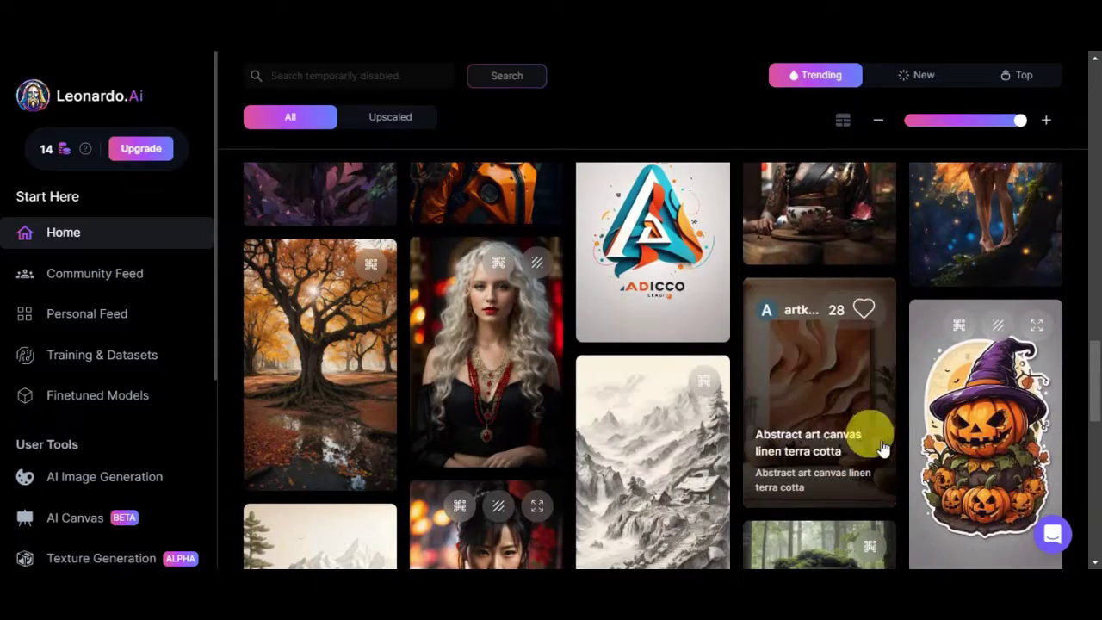
pyautogui.scroll(-1, 874, 442)
pyautogui.scroll(-1, 517, 452)
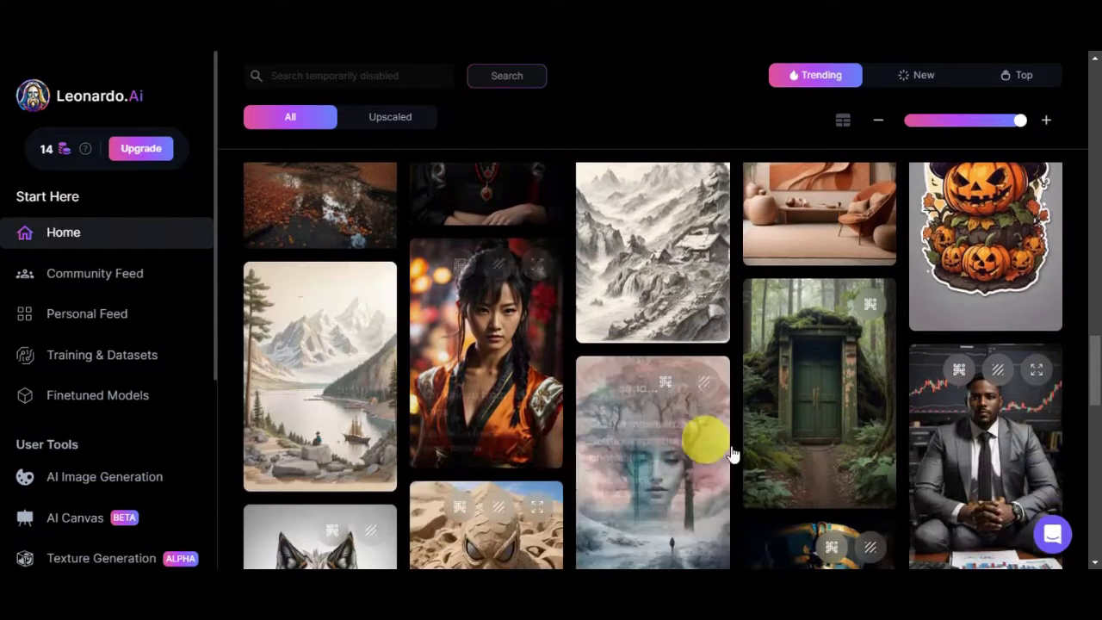
pyautogui.scroll(3, 982, 517)
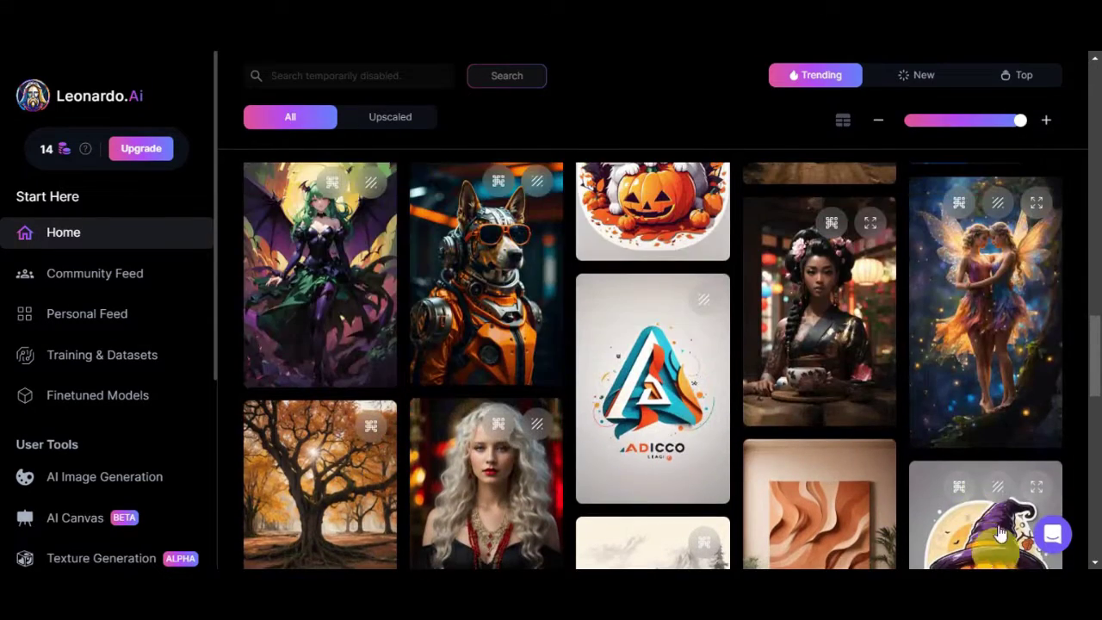
pyautogui.scroll(-2, 979, 456)
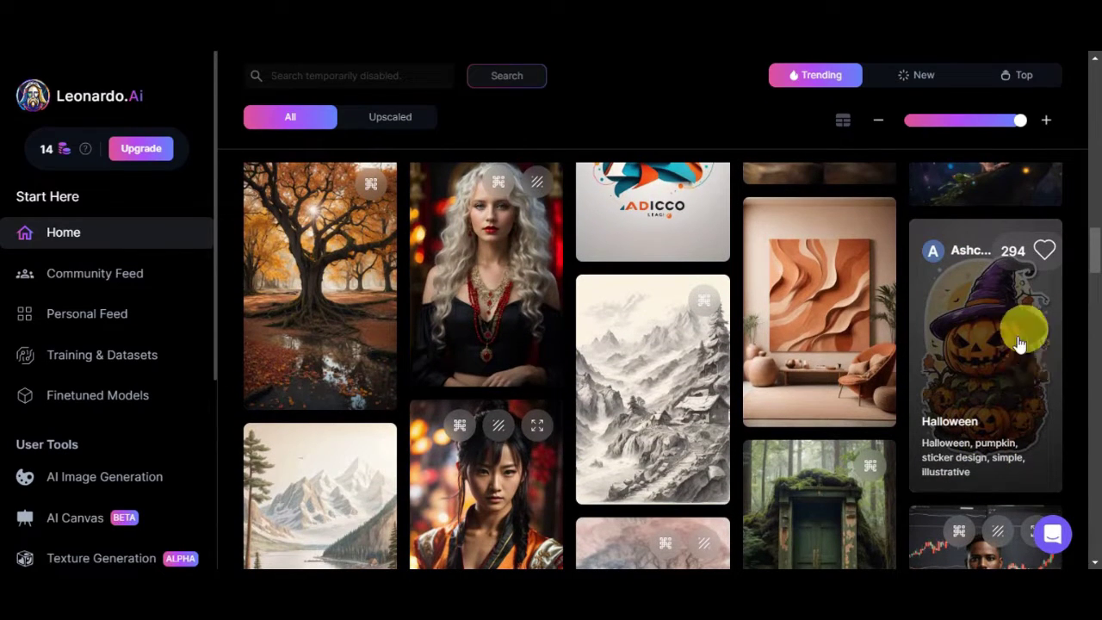
# - Open the pumpkin sticker's details, select 'pumpkin' in its prompt and view the DreamShaper v7 card
pyautogui.click(1008, 344)
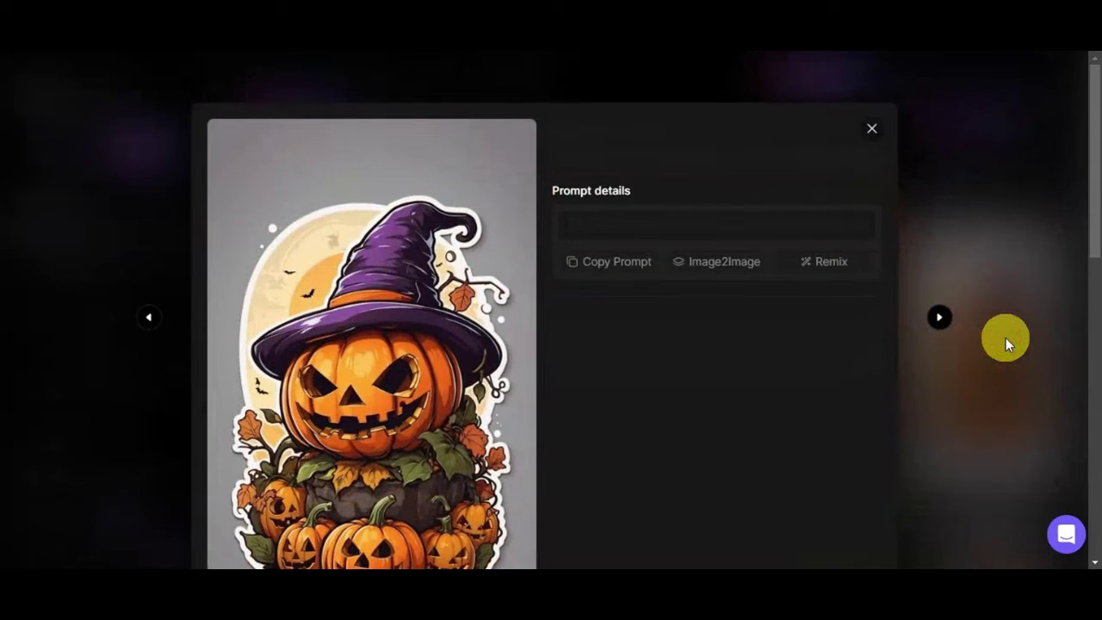
pyautogui.scroll(-1, 677, 445)
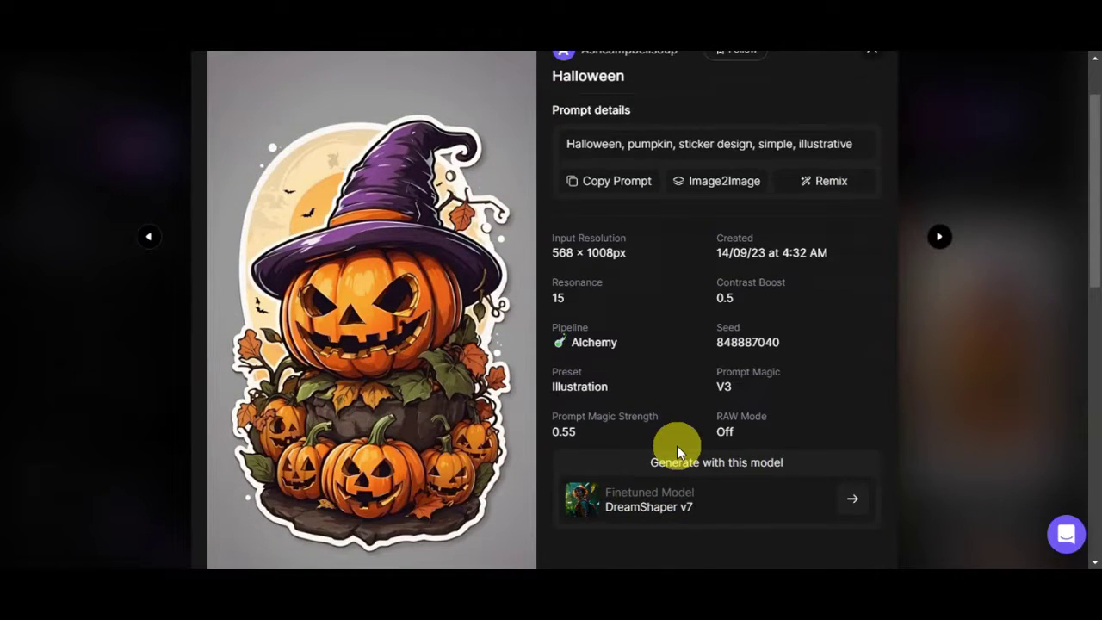
pyautogui.scroll(1, 604, 311)
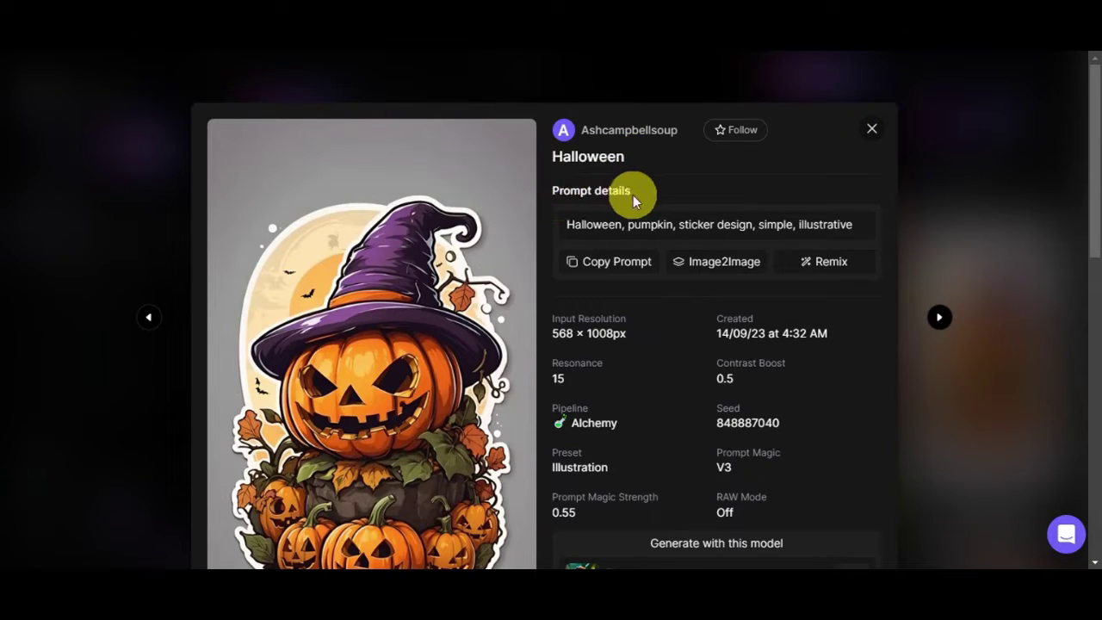
pyautogui.doubleClick(651, 224)
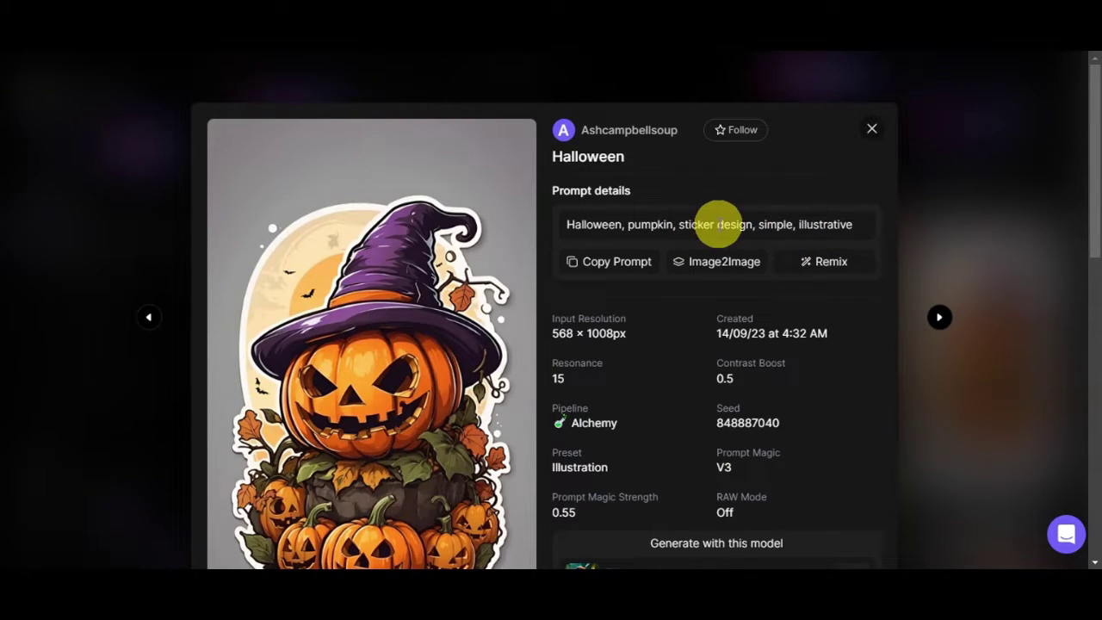
pyautogui.scroll(-2, 682, 291)
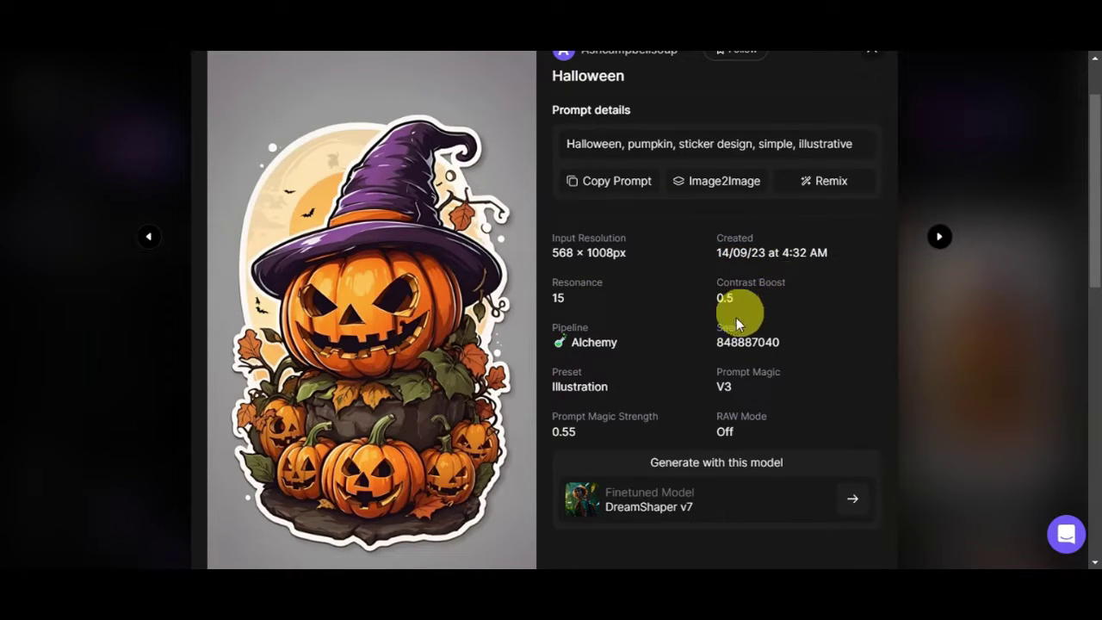
pyautogui.scroll(-2, 764, 431)
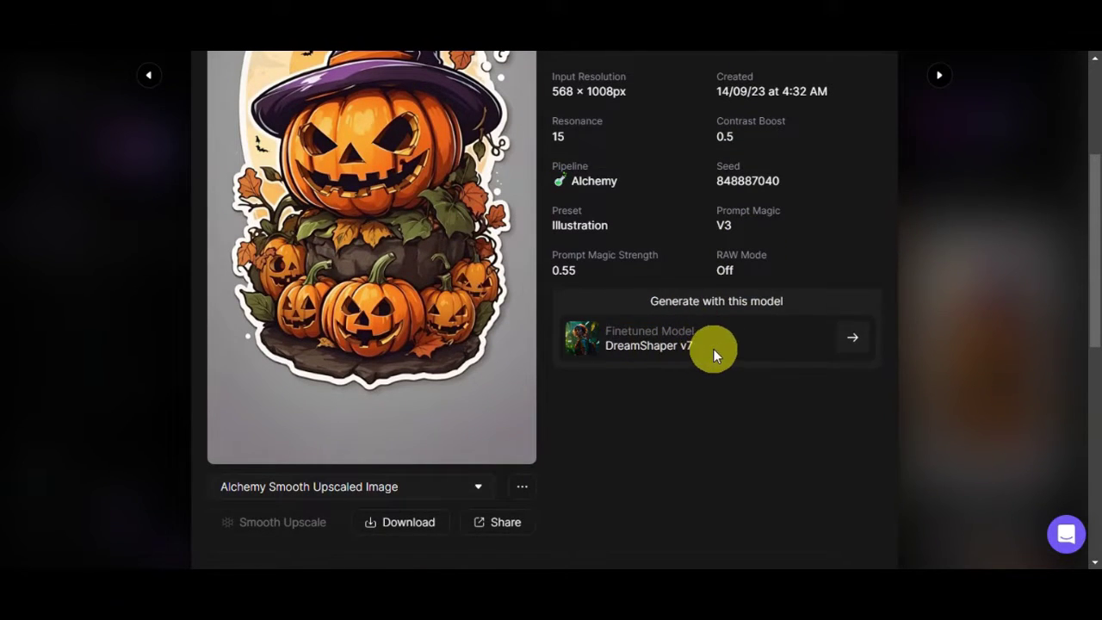
# - Scroll from Related Images back up to the pumpkin's prompt details (seed 848887040, Illustration preset)
pyautogui.scroll(-2, 713, 349)
pyautogui.scroll(-2, 713, 349)
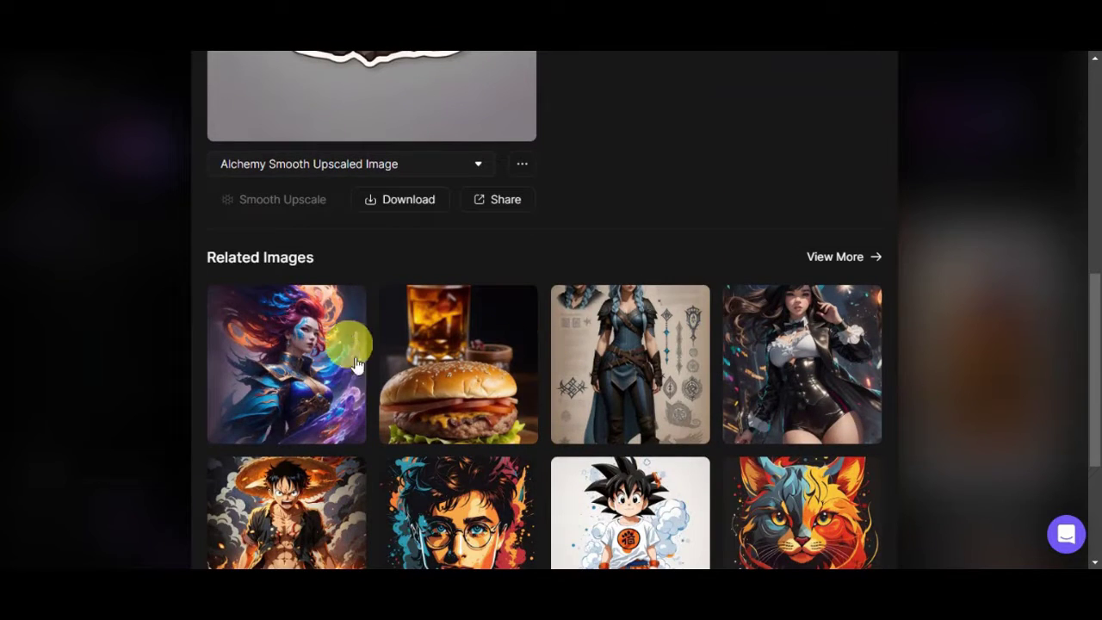
pyautogui.scroll(-3, 719, 389)
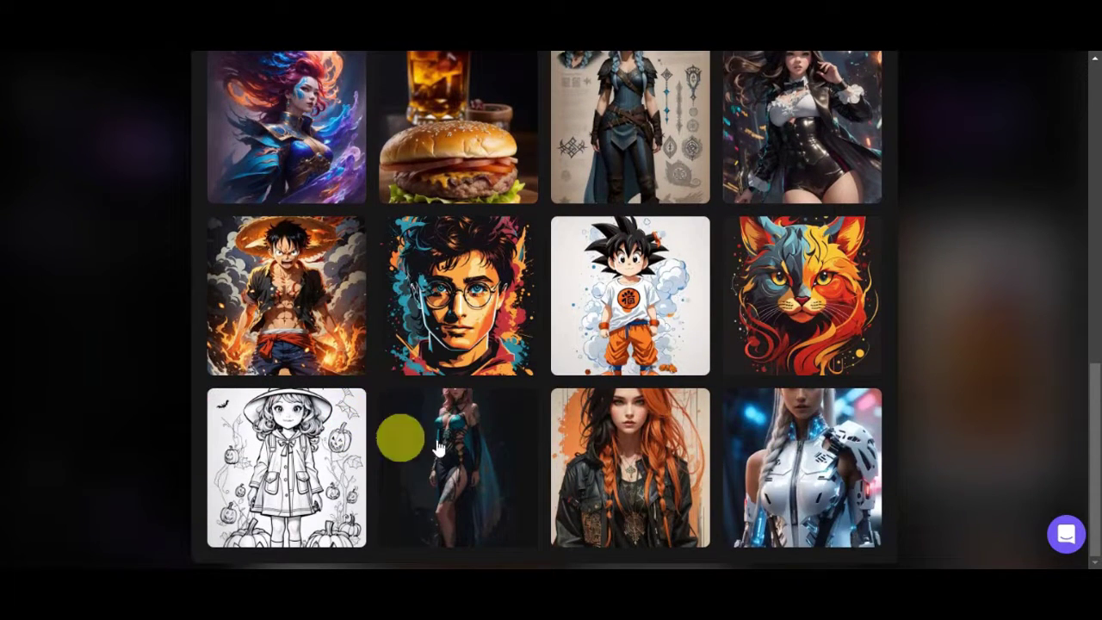
pyautogui.scroll(3, 827, 486)
pyautogui.scroll(1, 849, 497)
pyautogui.scroll(-4, 848, 497)
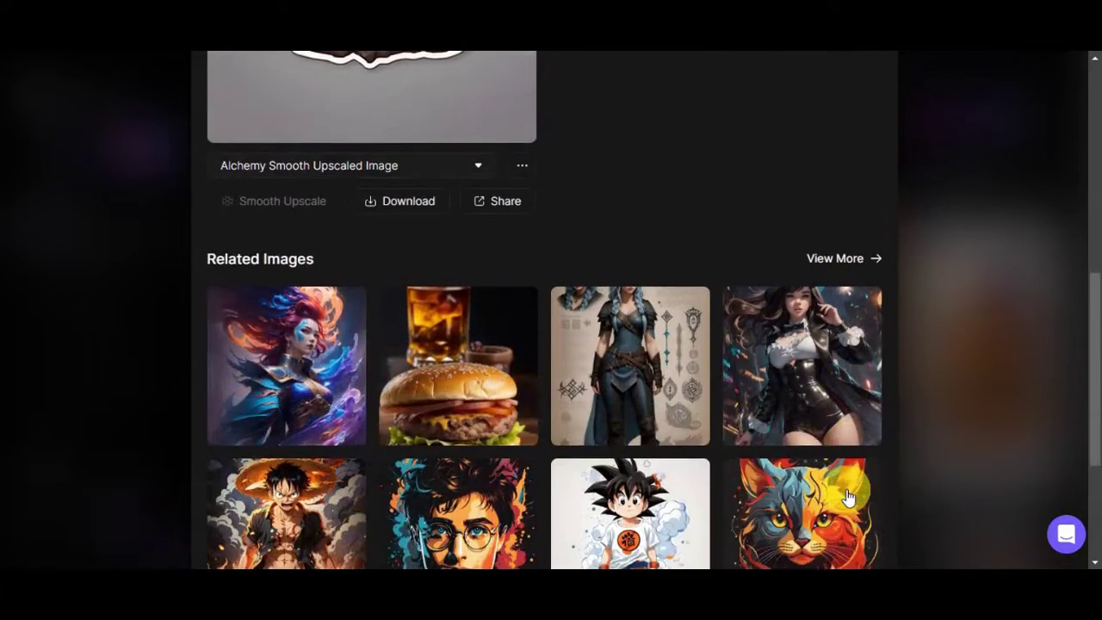
pyautogui.scroll(4, 848, 497)
pyautogui.scroll(4, 635, 438)
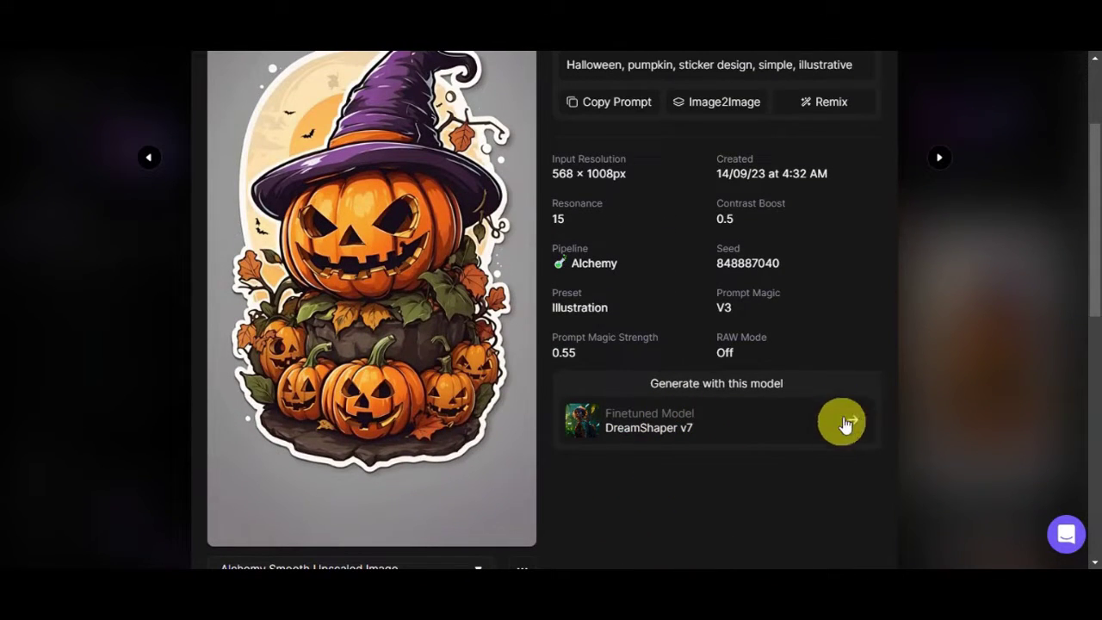
# - Copy the prompt 'Halloween, pumpkin, sticker design, simple, illustrative'
pyautogui.scroll(2, 505, 295)
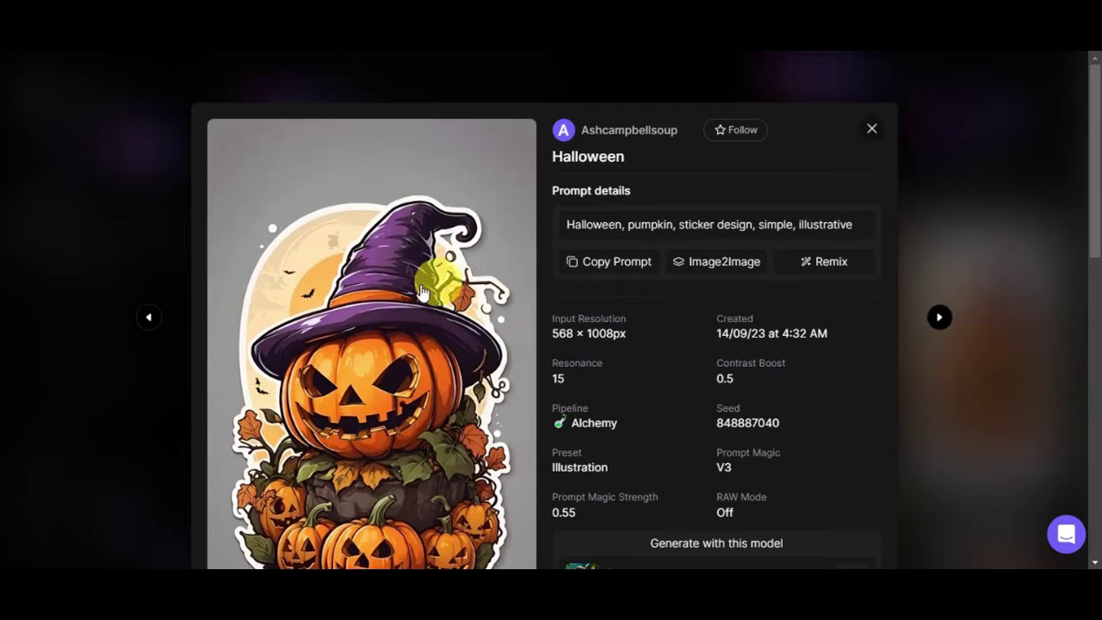
pyautogui.click(619, 265)
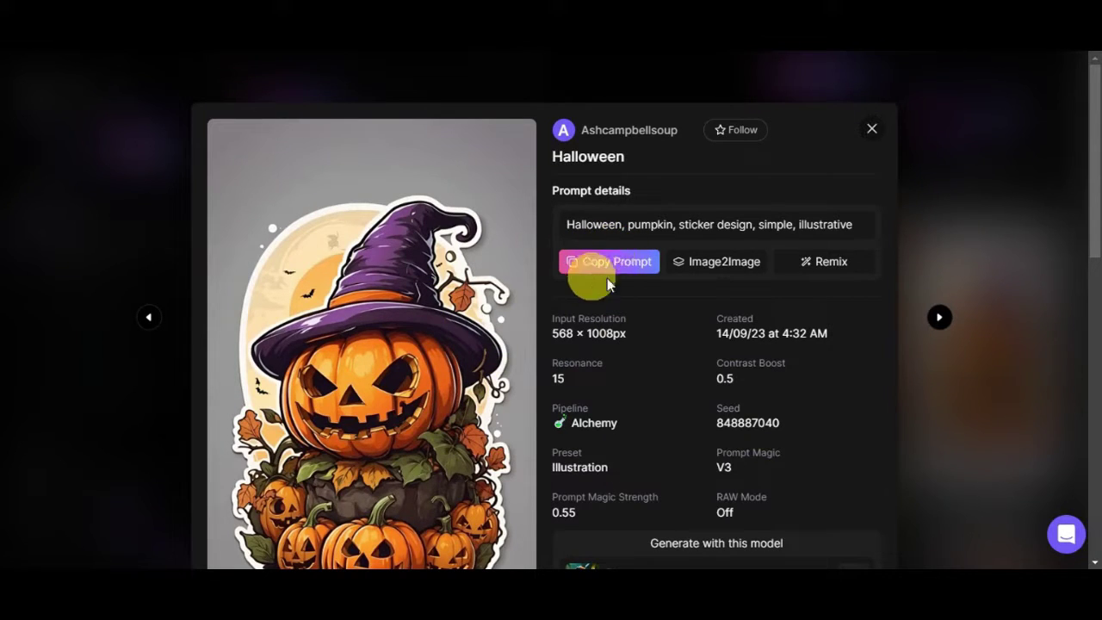
pyautogui.scroll(-2, 492, 370)
pyautogui.scroll(2, 435, 382)
pyautogui.scroll(-1, 433, 382)
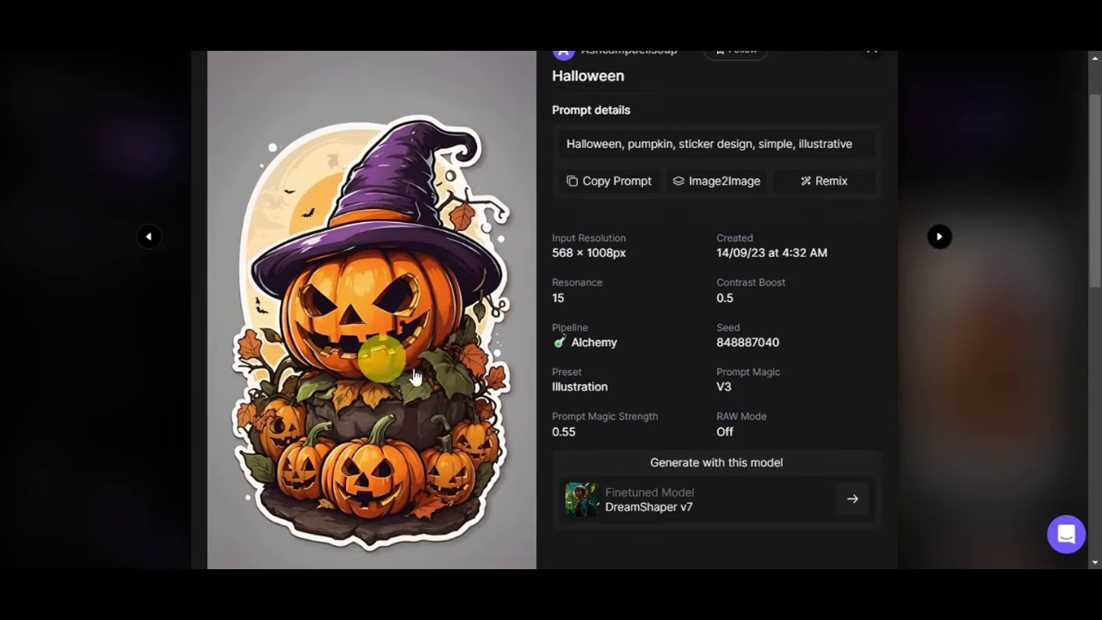
# - Start a DreamShaper v7 generation and paste the pumpkin sticker prompt into the prompt box
pyautogui.click(850, 502)
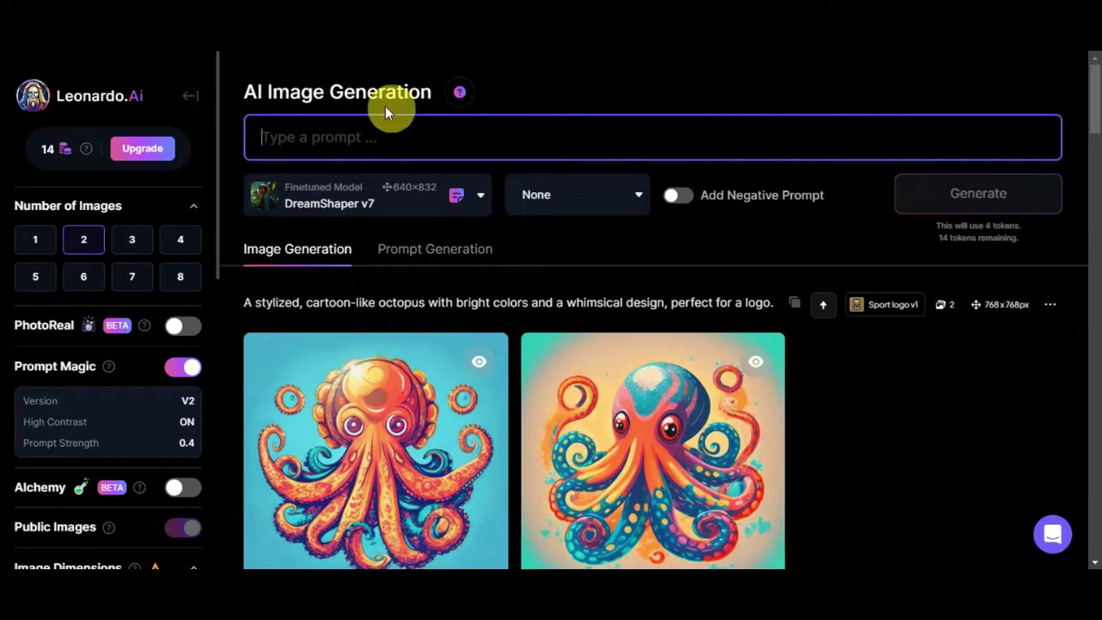
pyautogui.rightClick(356, 139)
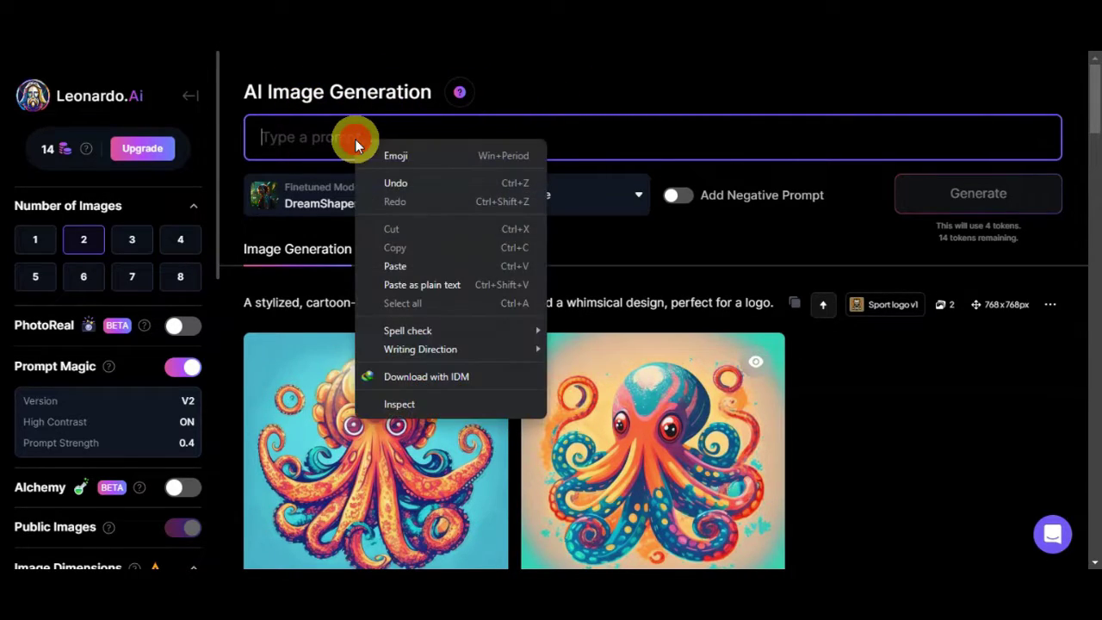
pyautogui.click(412, 257)
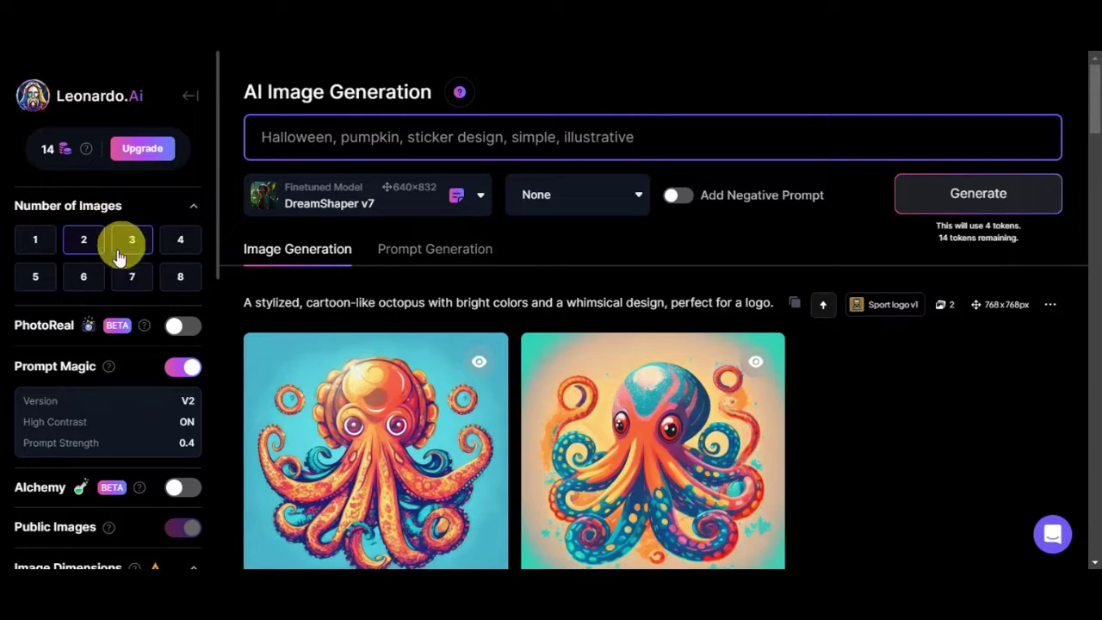
pyautogui.scroll(-3, 175, 216)
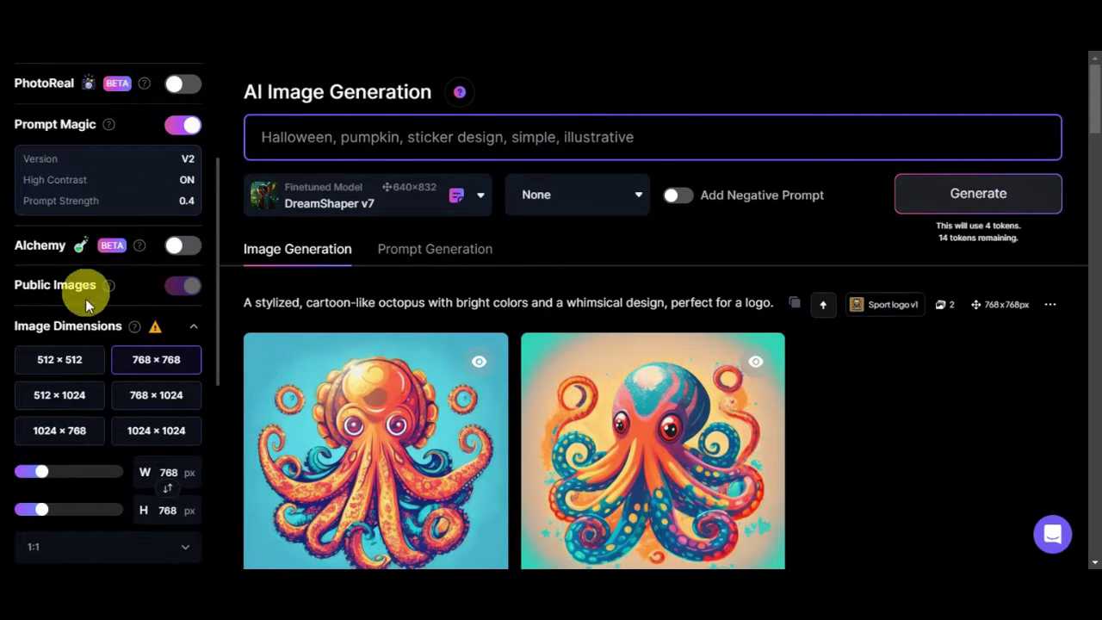
pyautogui.scroll(1, 152, 150)
pyautogui.scroll(-3, 94, 167)
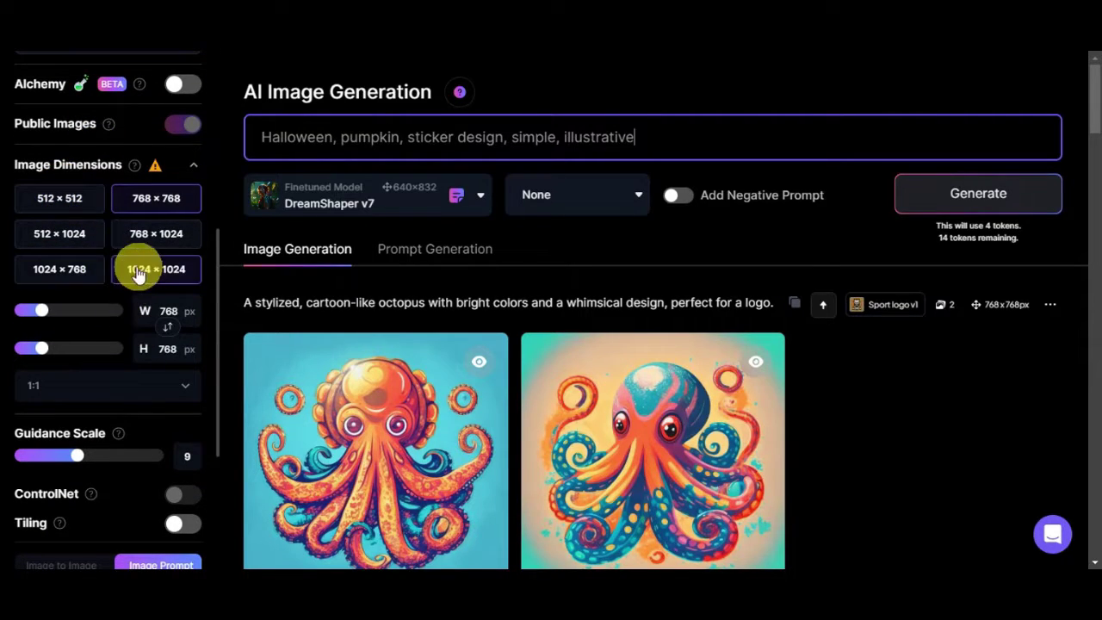
pyautogui.scroll(-1, 135, 276)
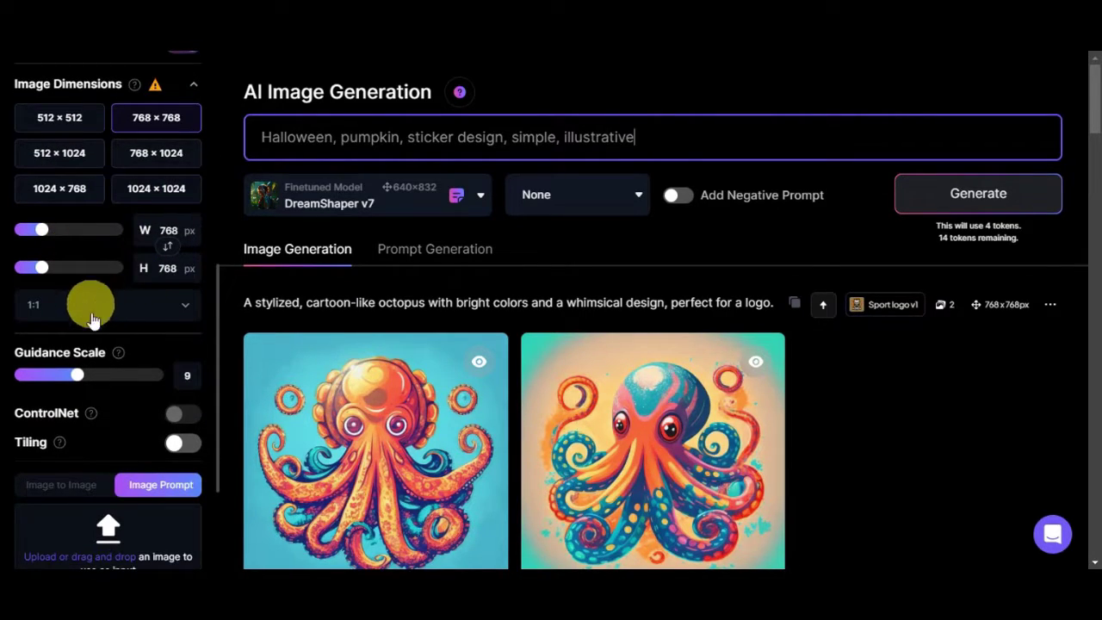
pyautogui.scroll(-2, 99, 345)
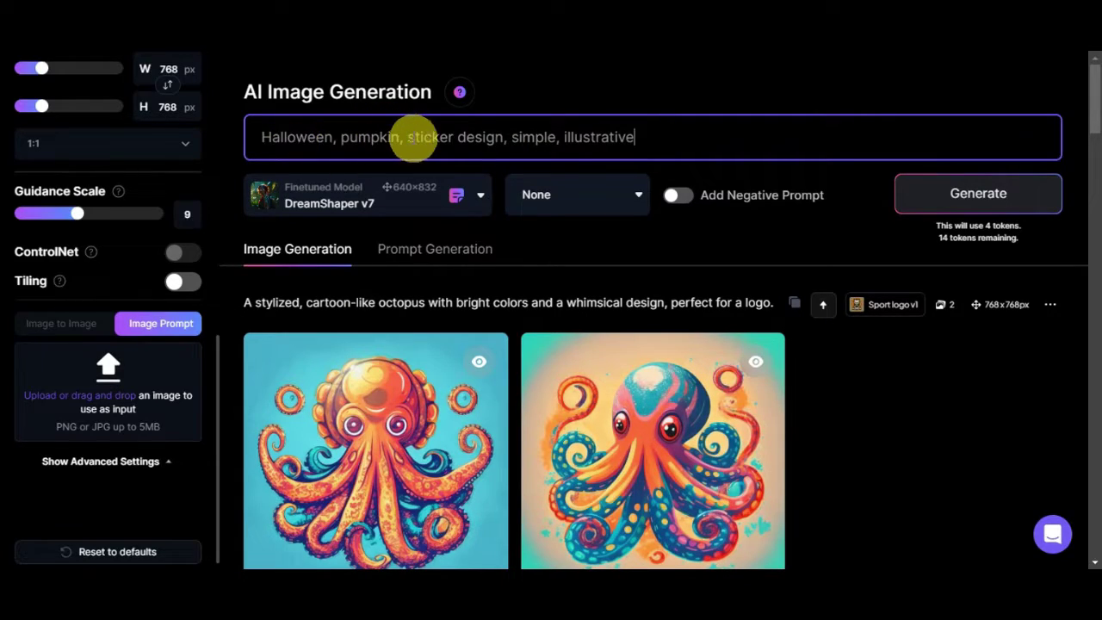
# - Replace 'Halloween, pumpkin' with 'cute pig', toggling the negative prompt on and back off
pyautogui.moveTo(400, 138); pyautogui.dragTo(238, 148)
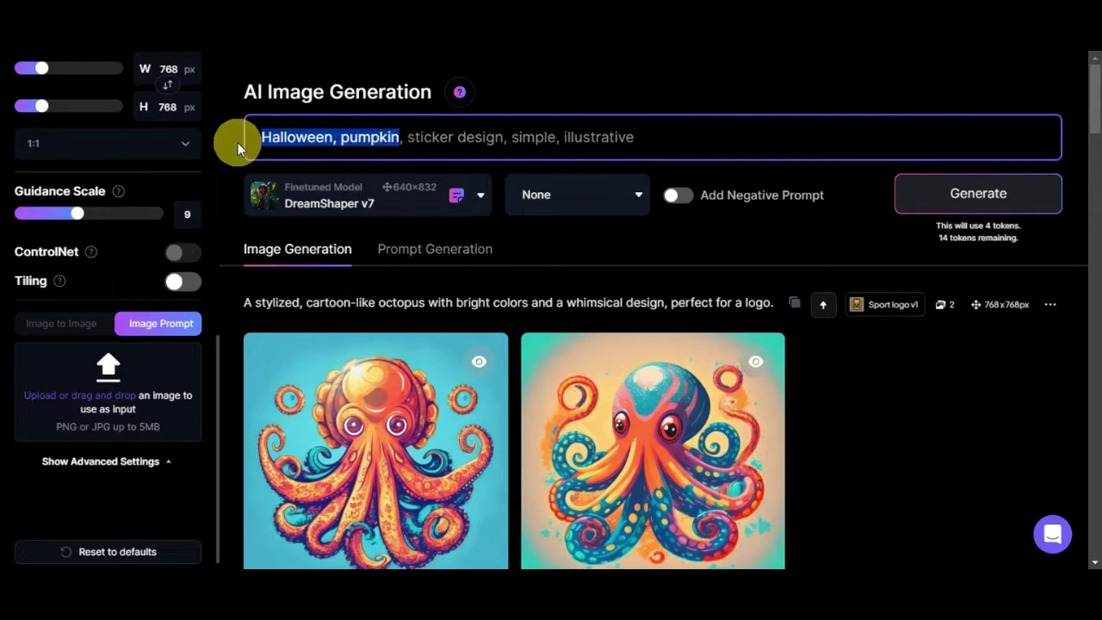
pyautogui.press('BackSpace')
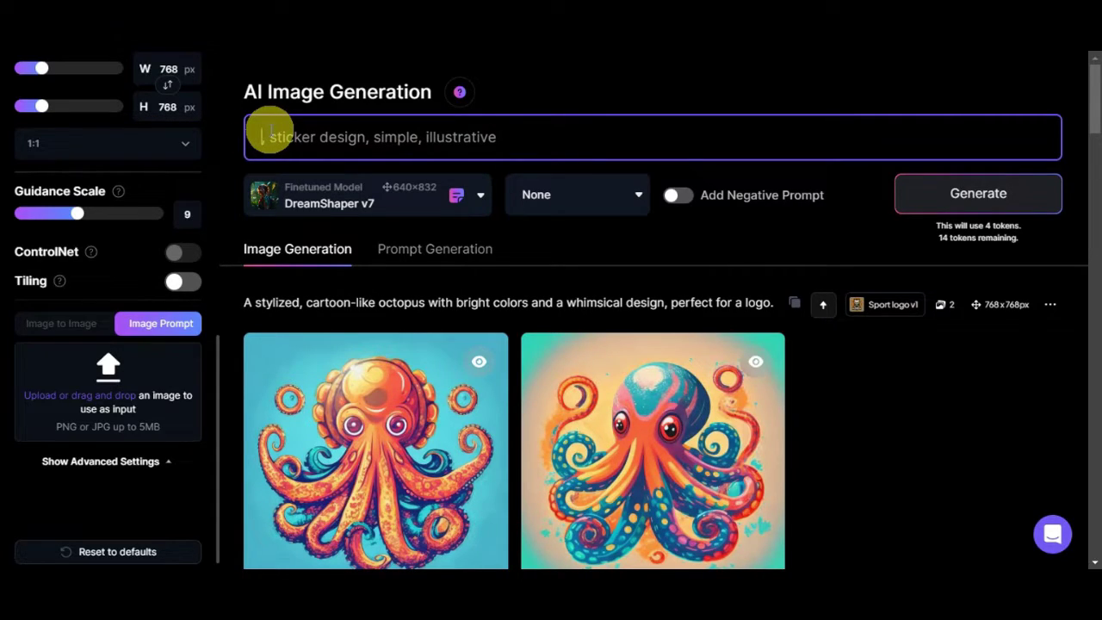
pyautogui.write('pi')
pyautogui.press('BackSpace')
pyautogui.write('cute pig')
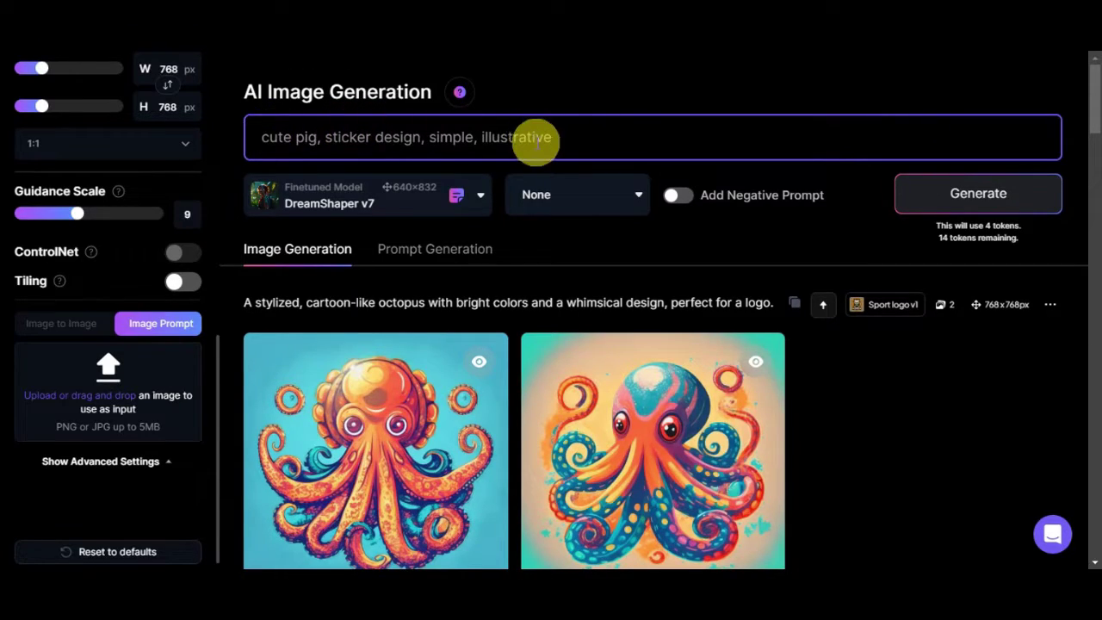
pyautogui.click(677, 205)
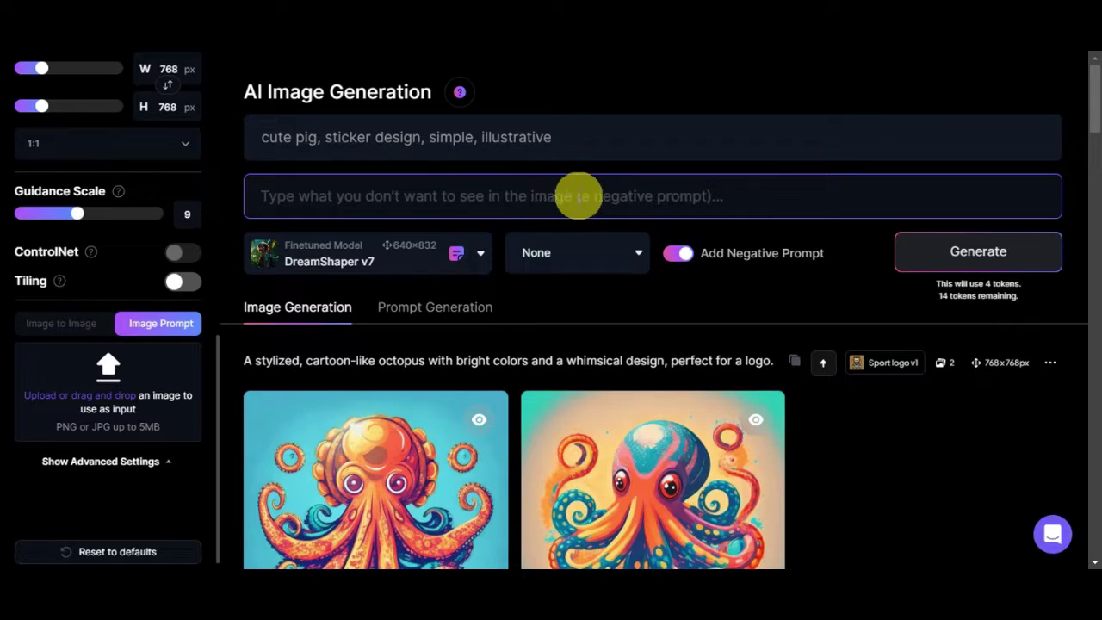
pyautogui.click(677, 254)
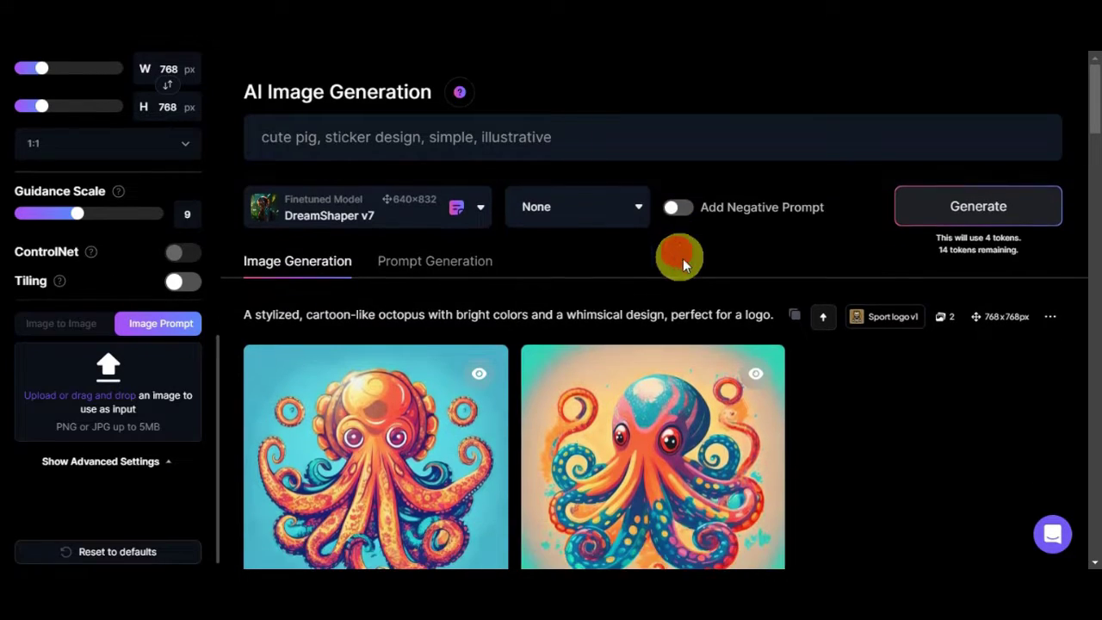
# - Generate the cute pig stickers and view both images full size
pyautogui.click(988, 194)
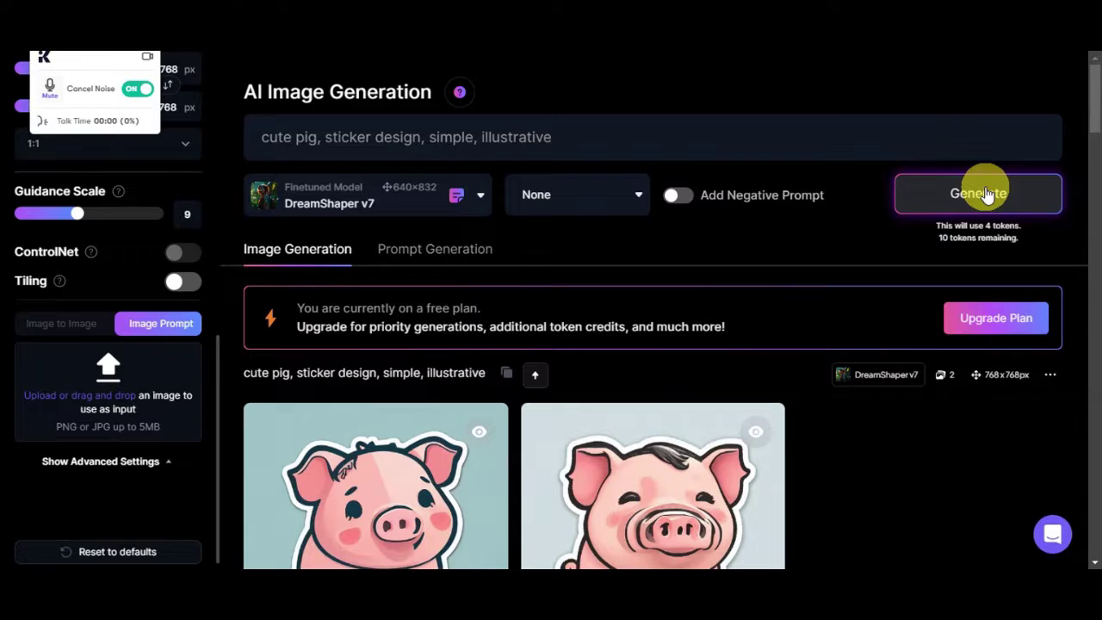
pyautogui.scroll(-3, 810, 252)
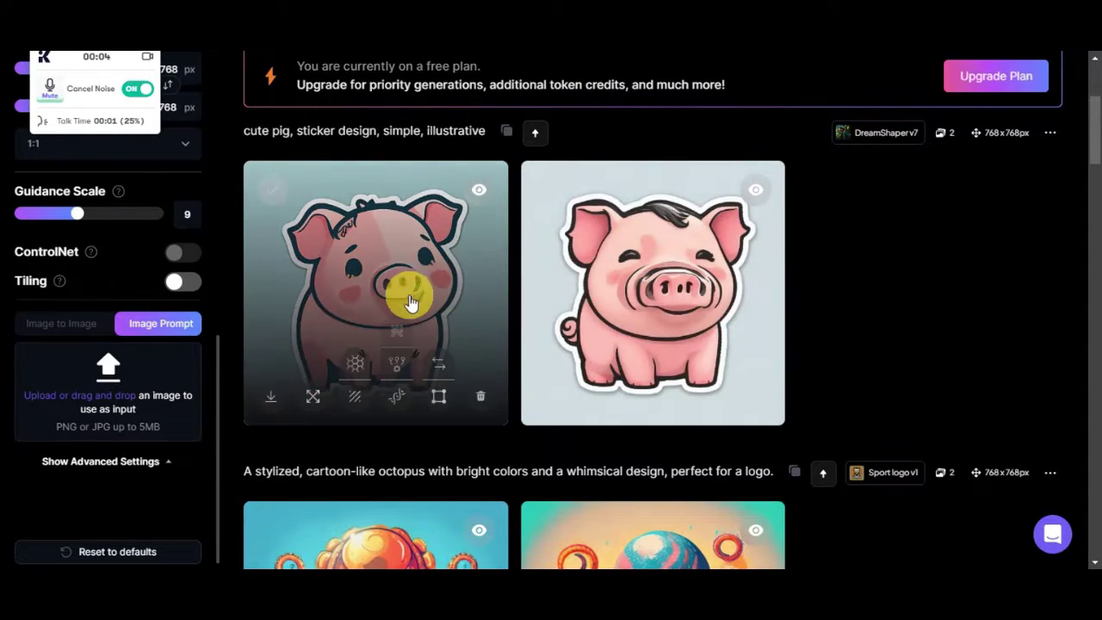
pyautogui.click(406, 293)
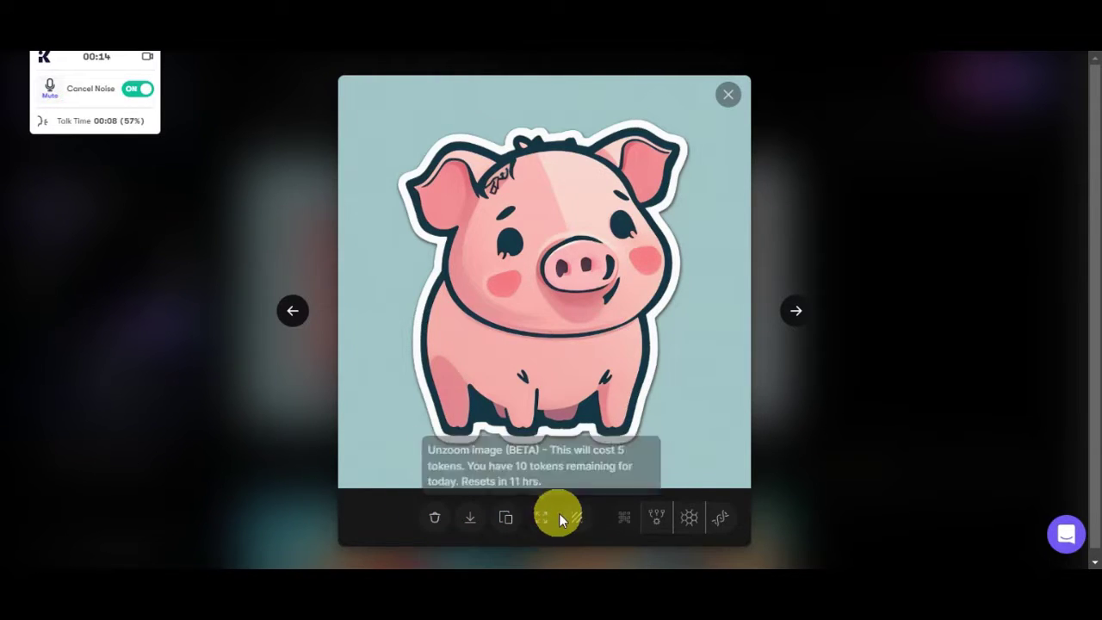
pyautogui.click(797, 315)
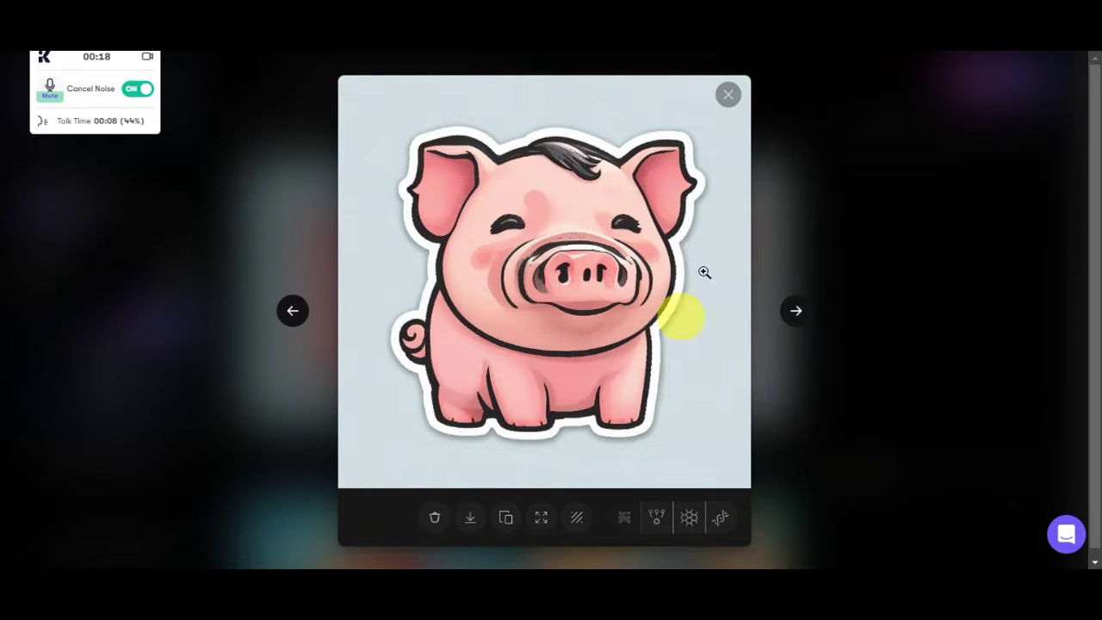
pyautogui.click(800, 116)
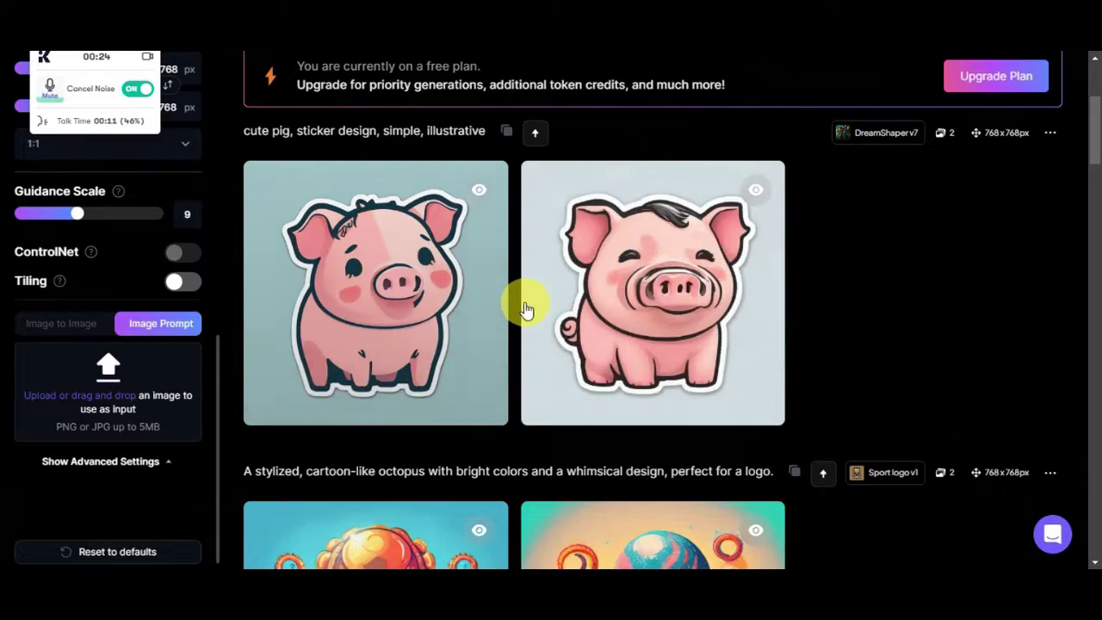
pyautogui.scroll(3, 874, 267)
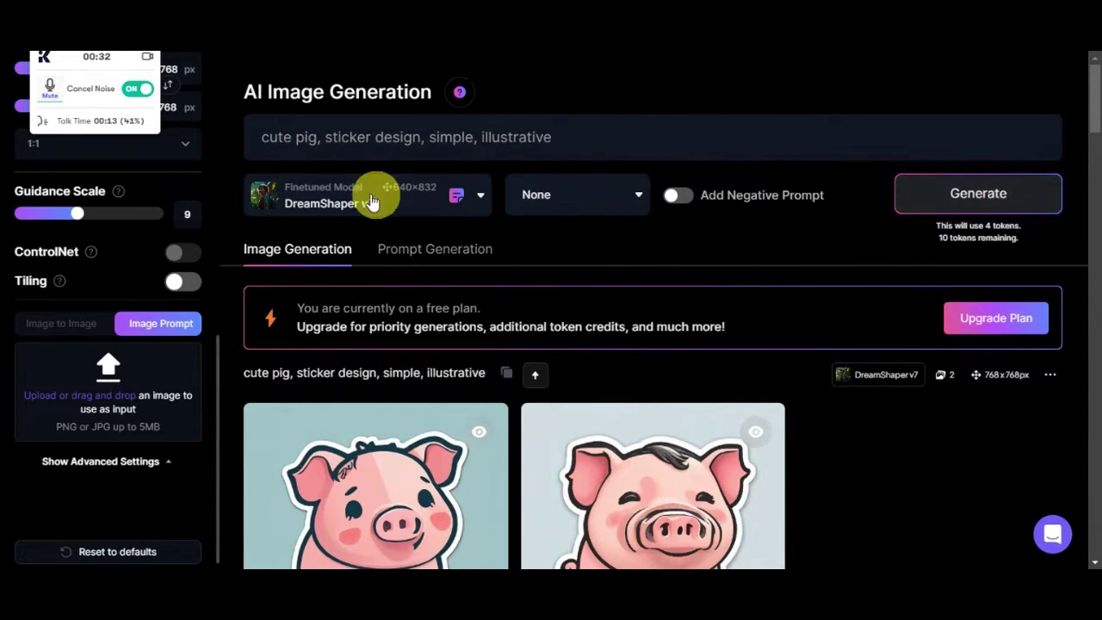
# - Change 'pig' to 'flower' in the prompt and generate the cute flower stickers
pyautogui.click(310, 139)
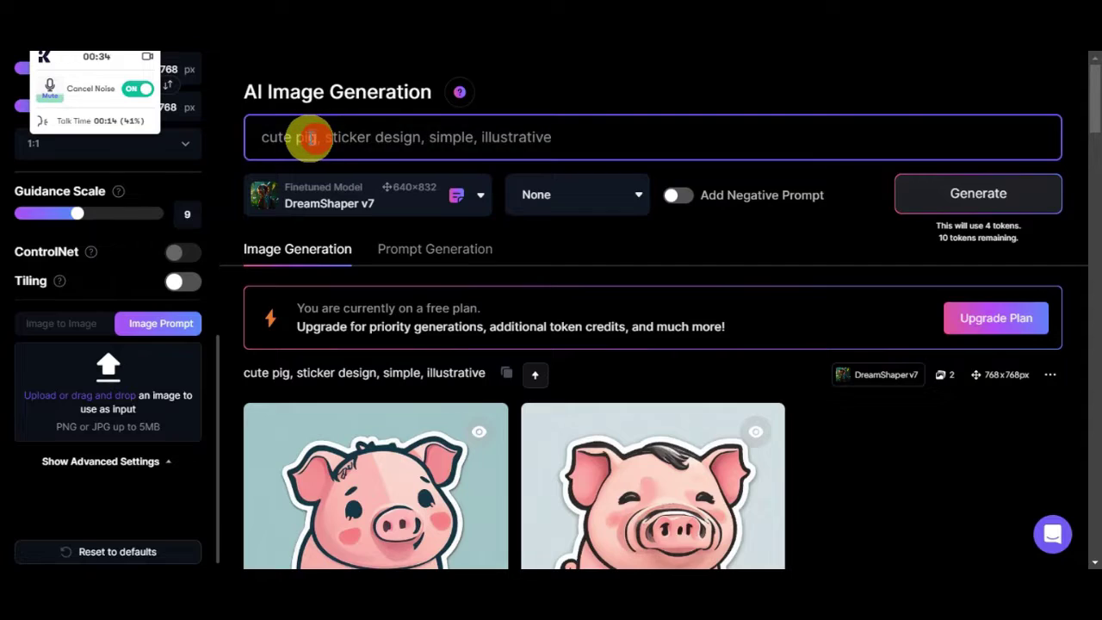
pyautogui.press('BackSpace')
pyautogui.press('BackSpace')
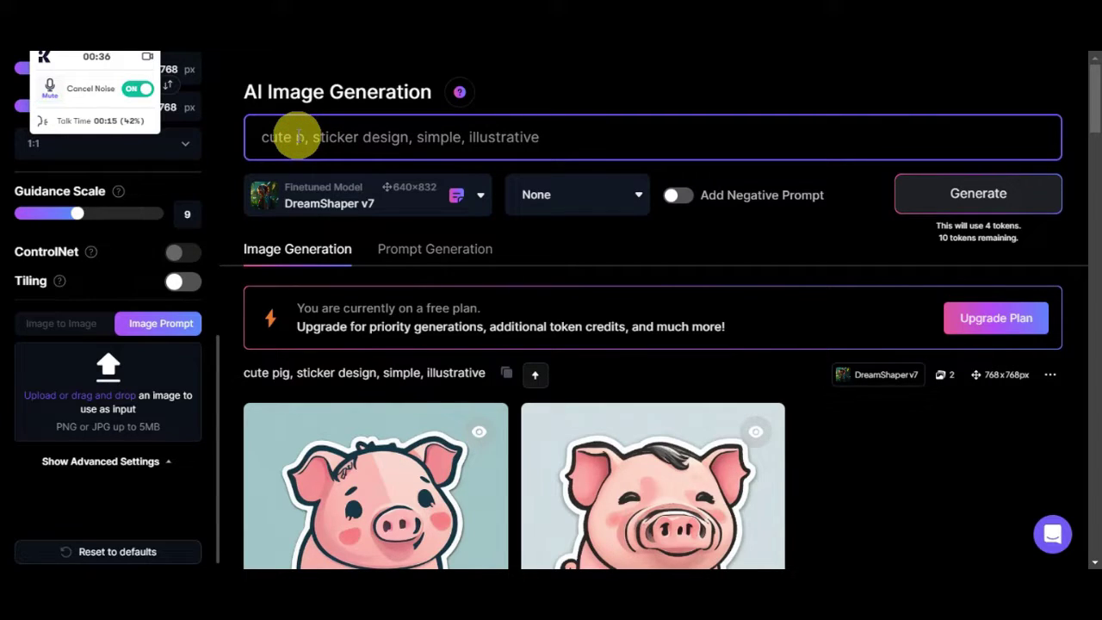
pyautogui.press('BackSpace')
pyautogui.write('flower')
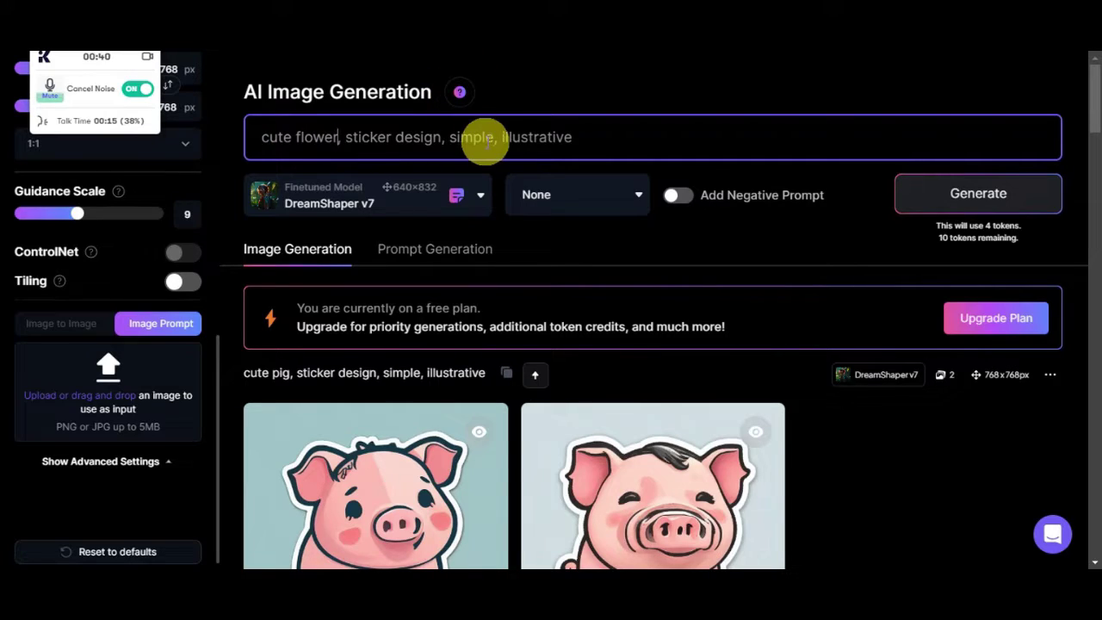
pyautogui.click(973, 199)
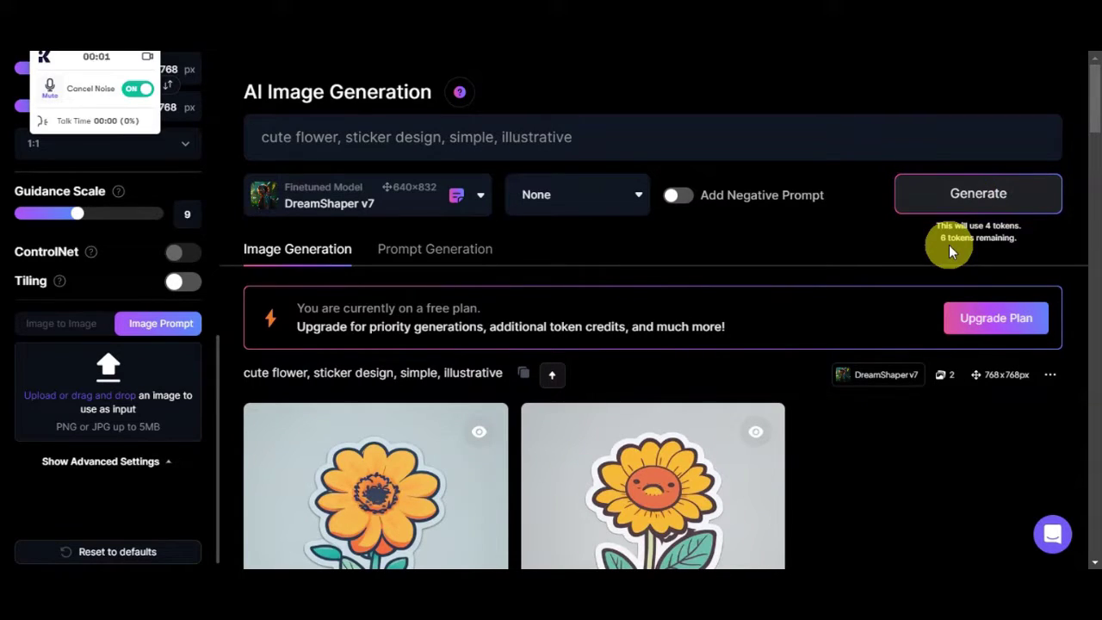
# - View the first flower sticker full size
pyautogui.scroll(-3, 837, 255)
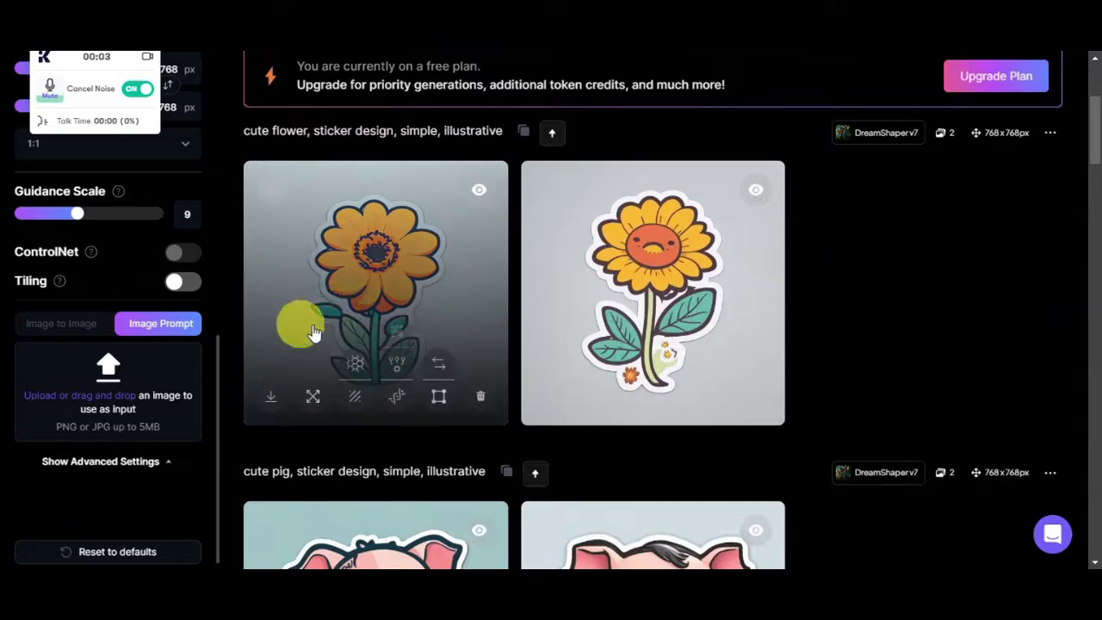
pyautogui.click(374, 255)
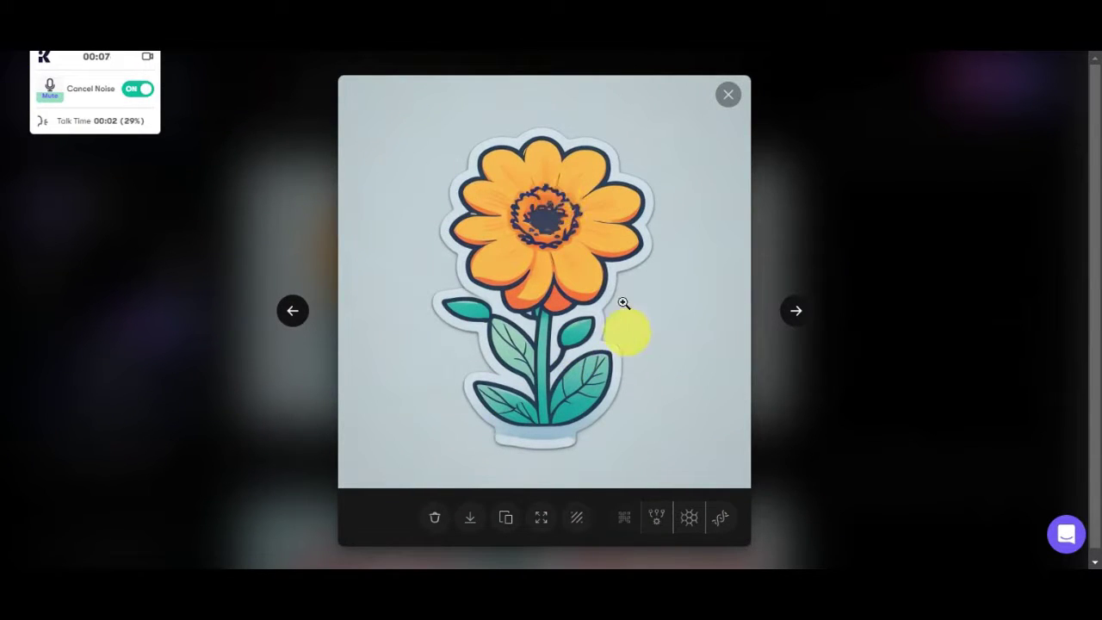
pyautogui.click(803, 323)
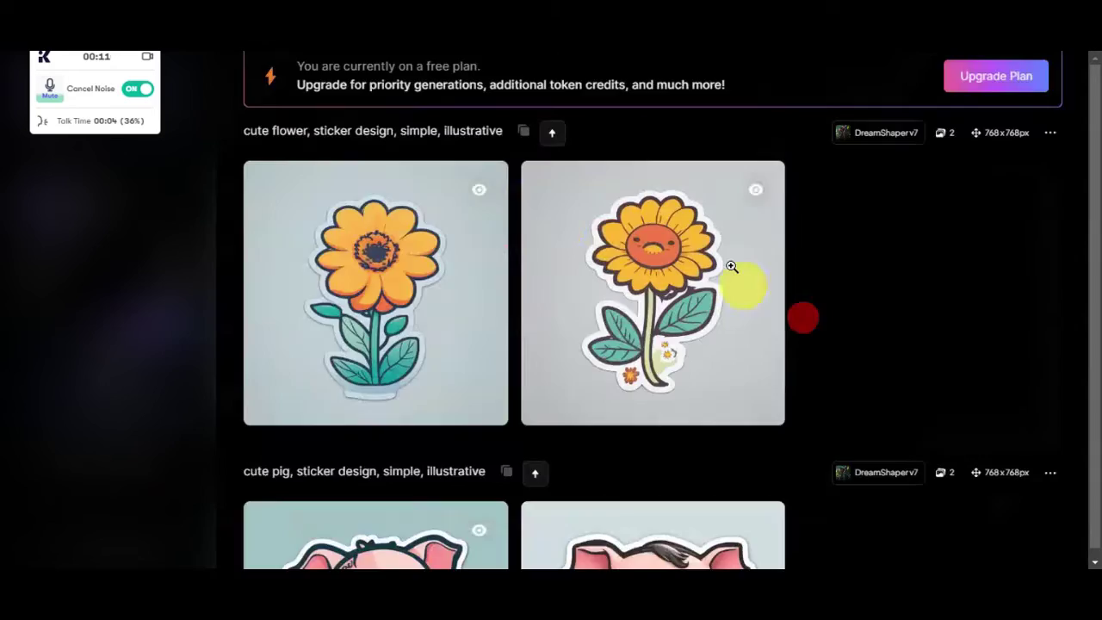
# - Download the smiling sunflower as DreamShaper_v7_cute_flower_sticker_design_simple_illustrative_0.jpg
pyautogui.click(733, 266)
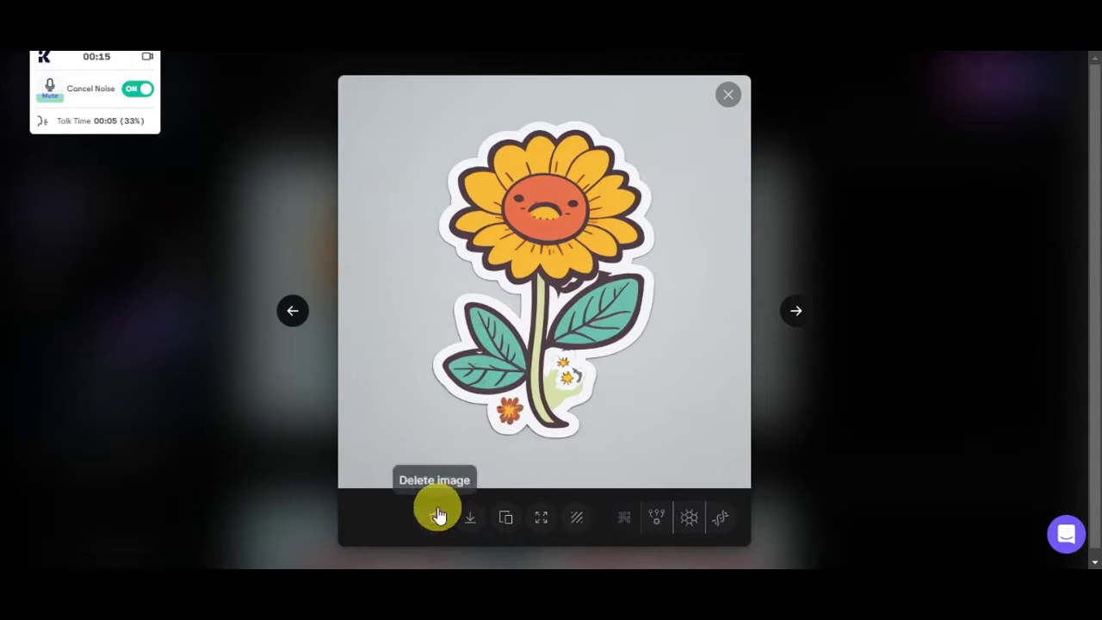
pyautogui.click(469, 517)
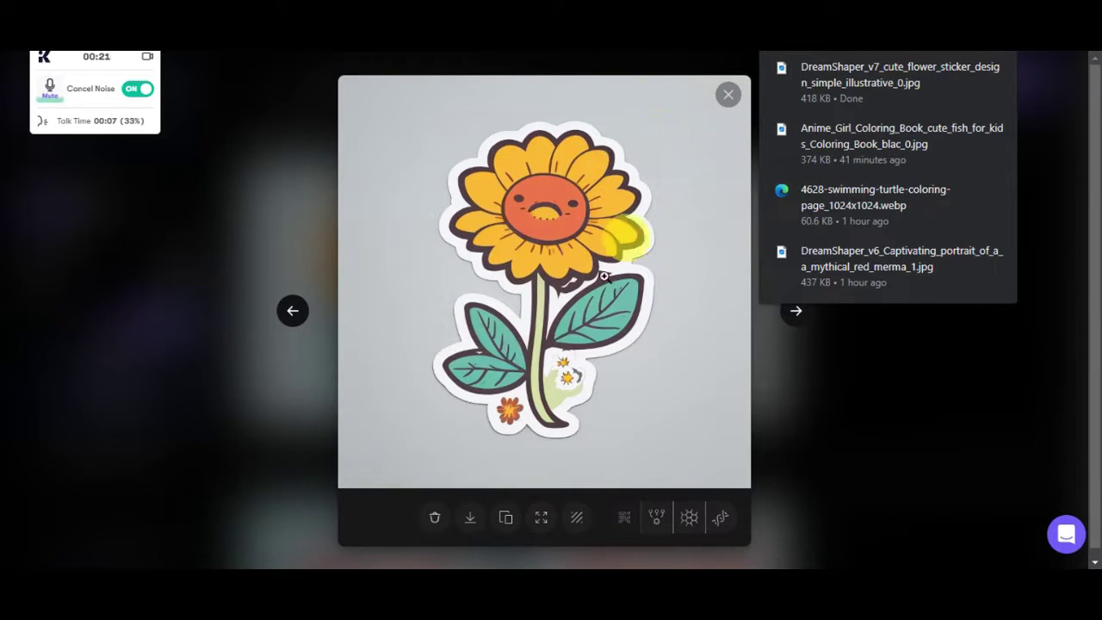
pyautogui.click(796, 315)
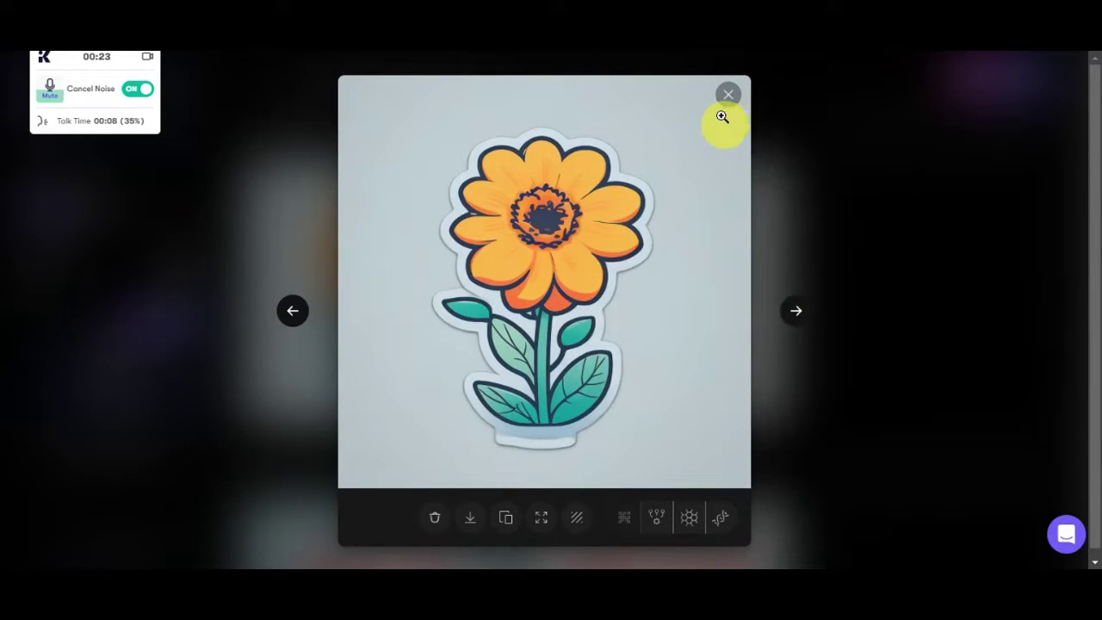
pyautogui.click(725, 101)
pyautogui.scroll(-3, 687, 252)
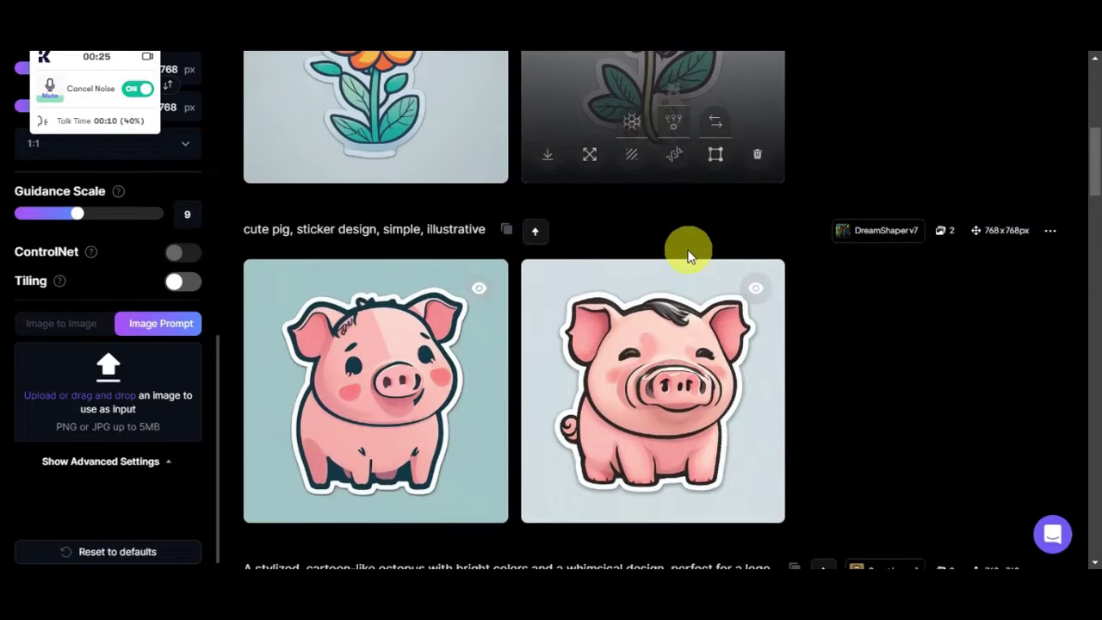
pyautogui.scroll(5, 574, 396)
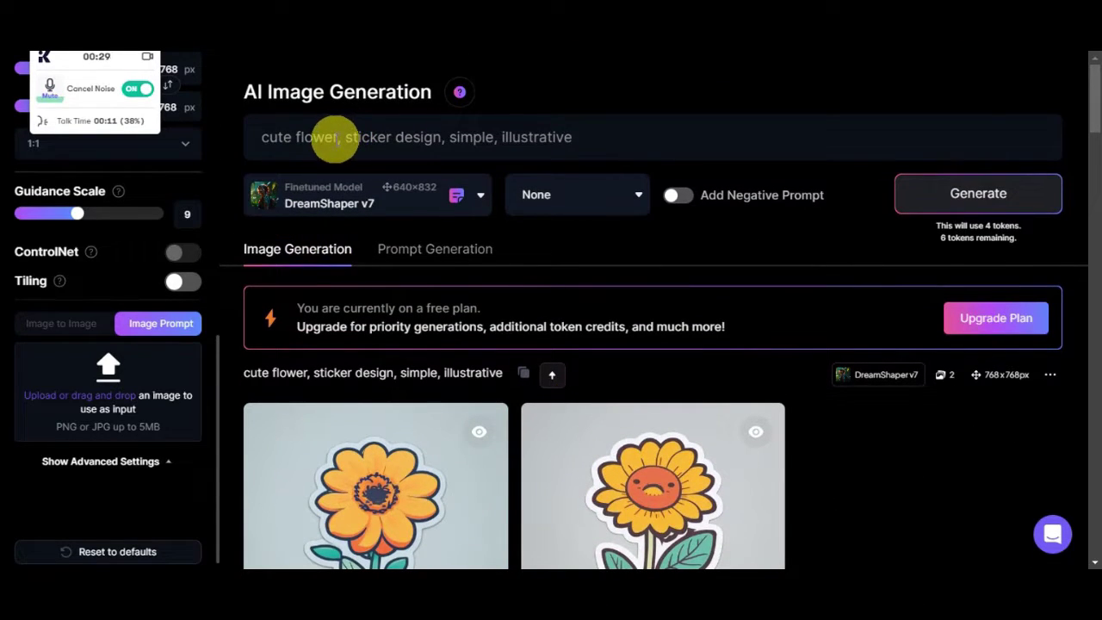
# - Change the prompt to 'cute bird, sticker design, simple, illustrative' and generate the images
pyautogui.click(336, 138)
pyautogui.press('BackSpace')
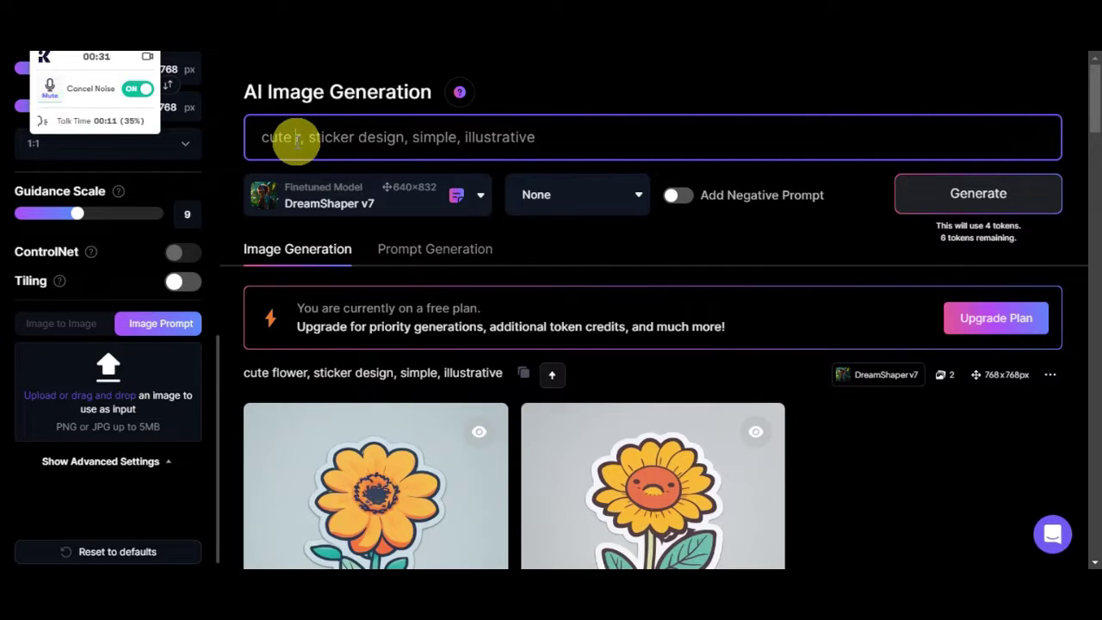
pyautogui.write('bird')
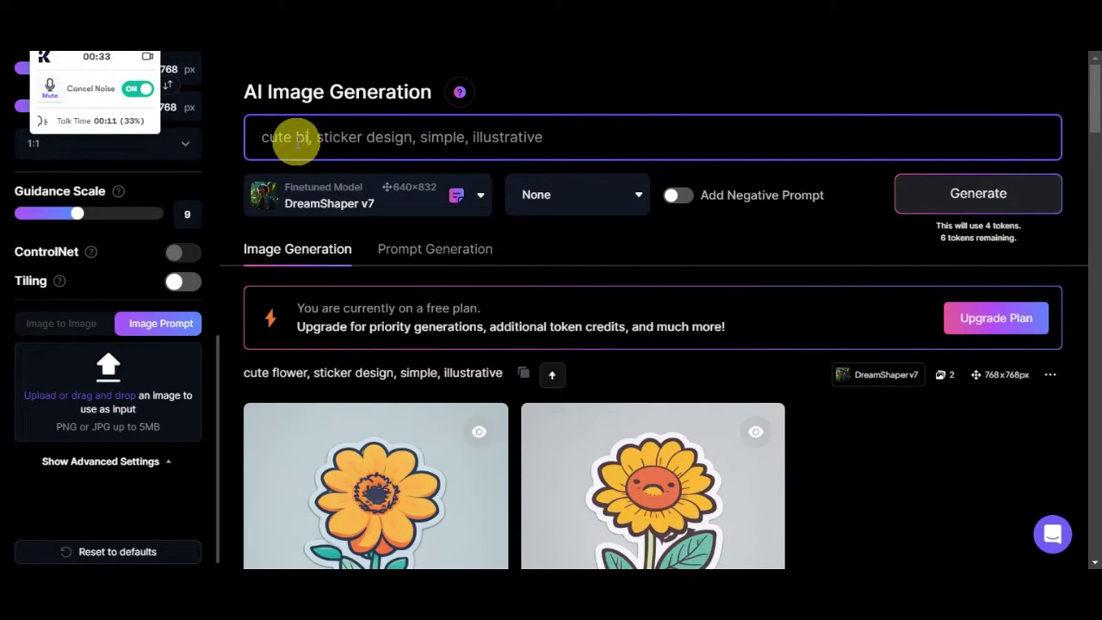
pyautogui.click(962, 210)
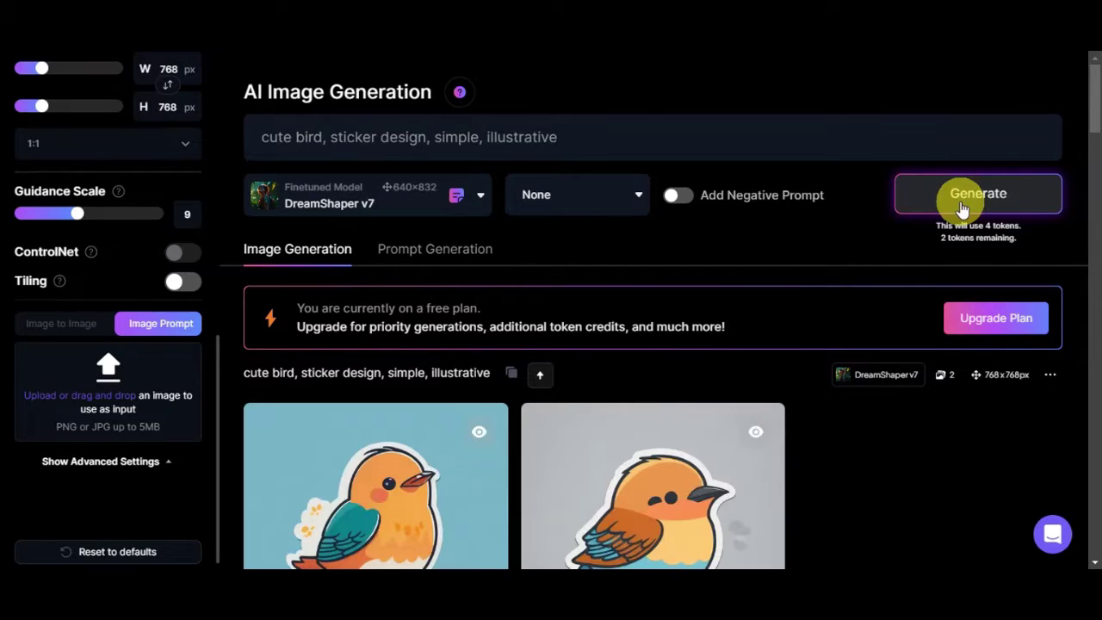
# - Preview both bird sticker images full size, then switch to the Printify tab
pyautogui.scroll(-2, 710, 248)
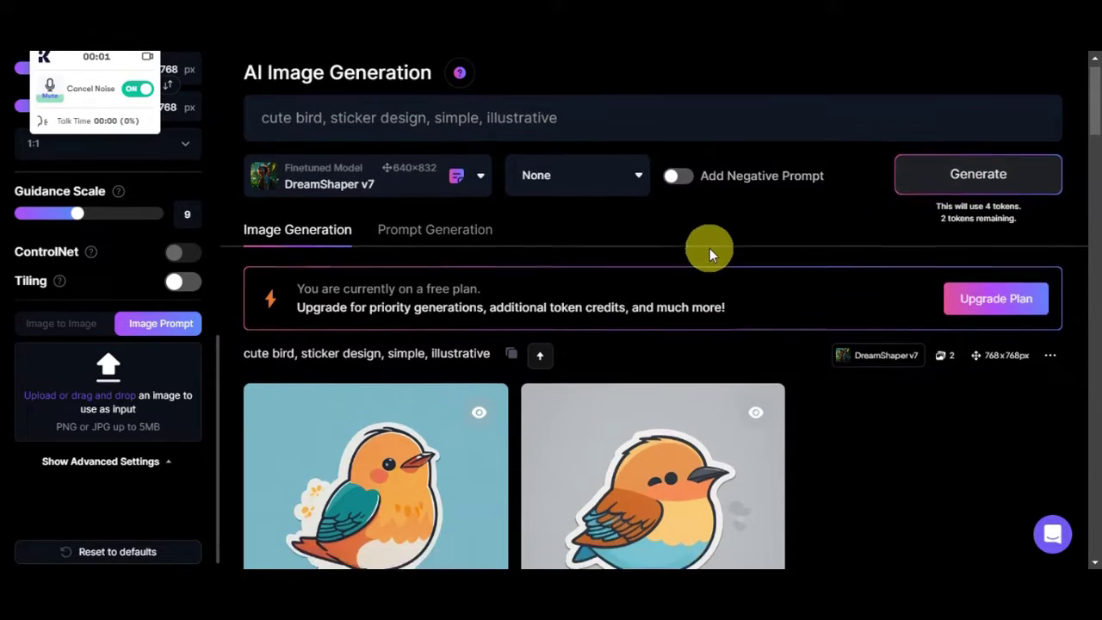
pyautogui.click(333, 332)
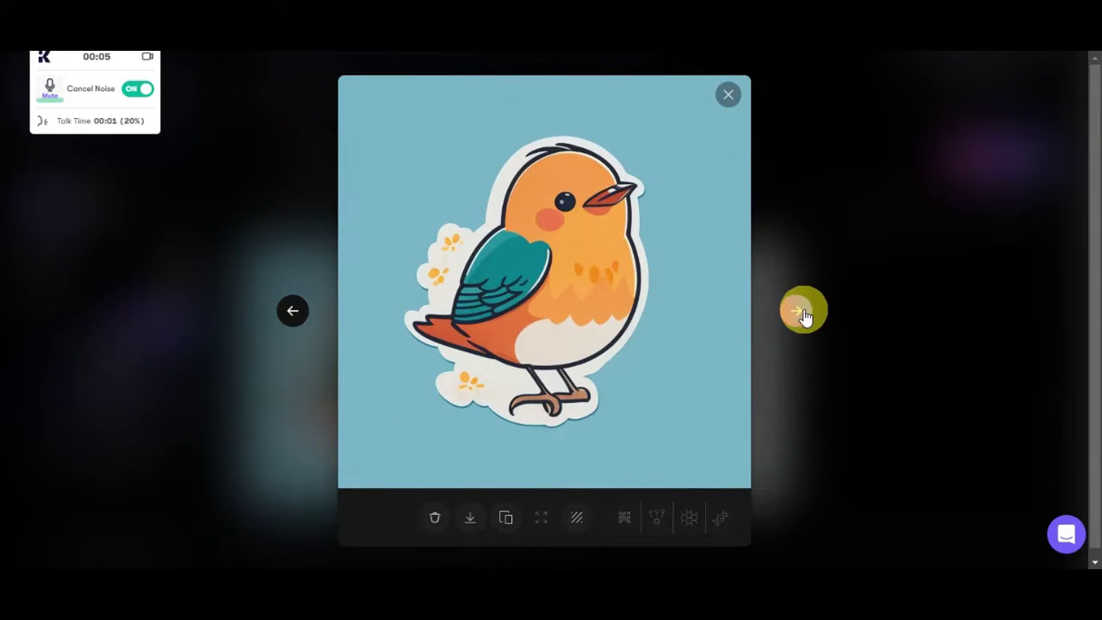
pyautogui.click(798, 311)
pyautogui.click(730, 97)
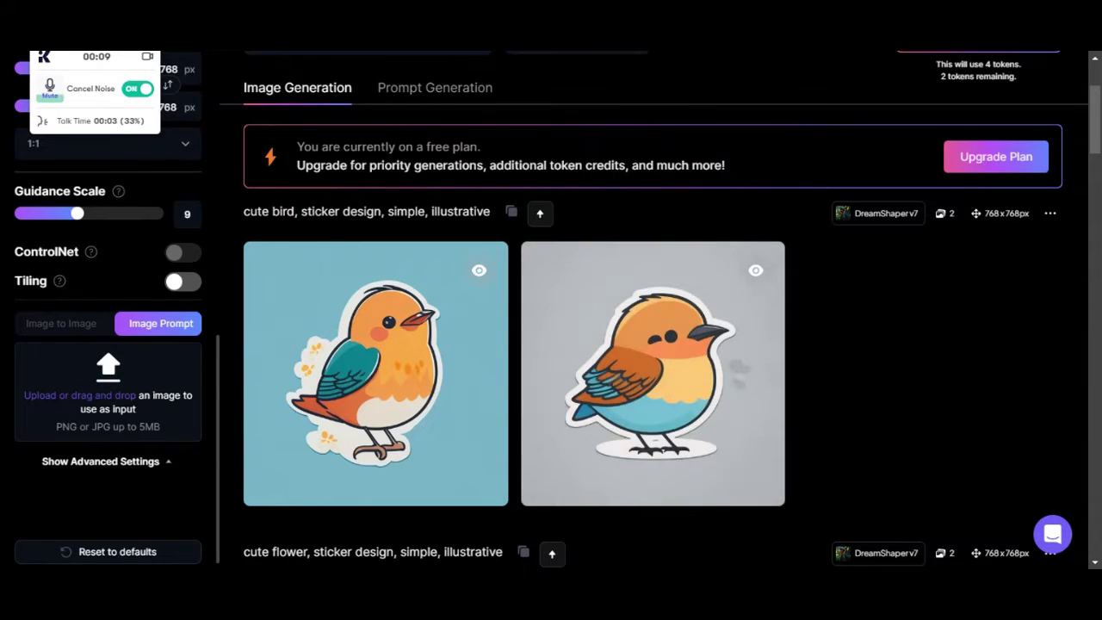
pyautogui.hotkey('ctrl', 'Tab')
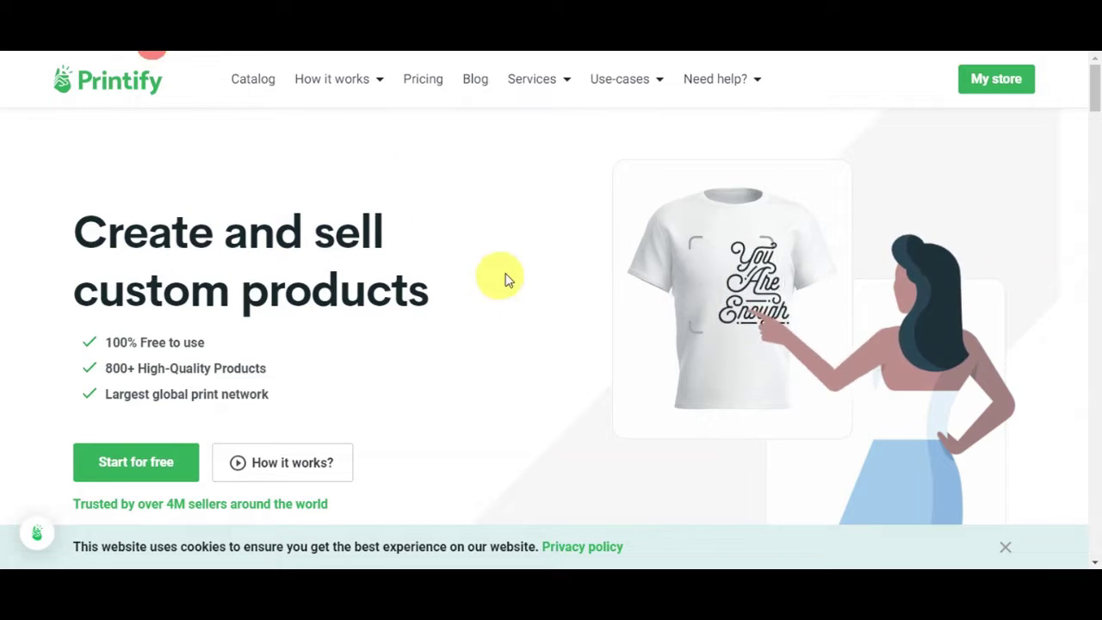
# - Scroll the Printify homepage to the 'Easily add your design' products section
pyautogui.scroll(-4, 534, 275)
pyautogui.scroll(-10, 546, 276)
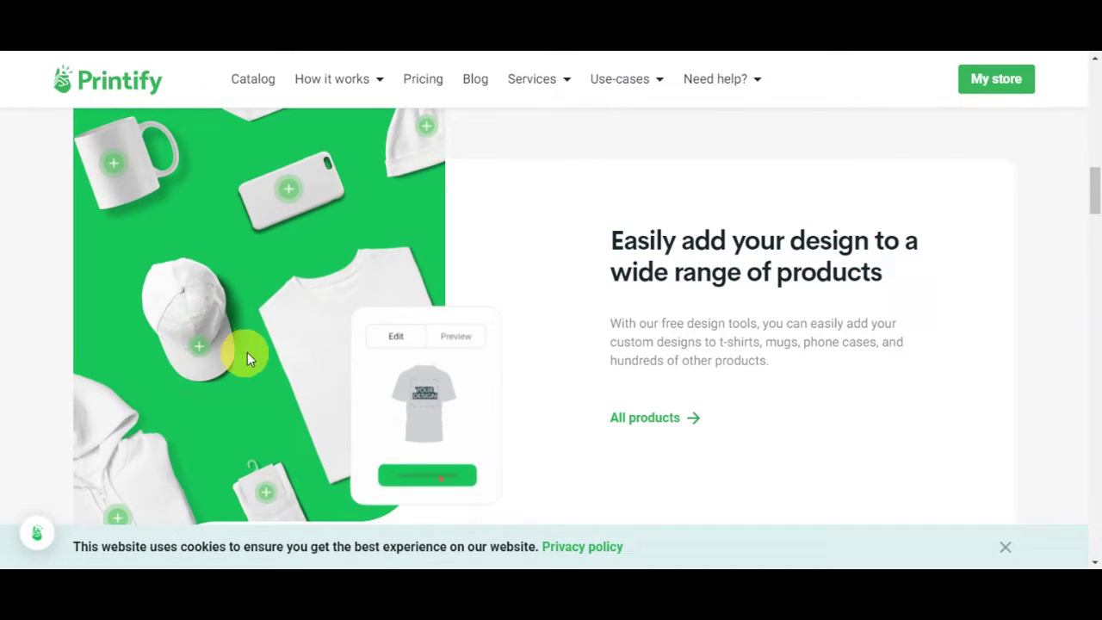
pyautogui.scroll(-1, 115, 430)
pyautogui.scroll(4, 240, 406)
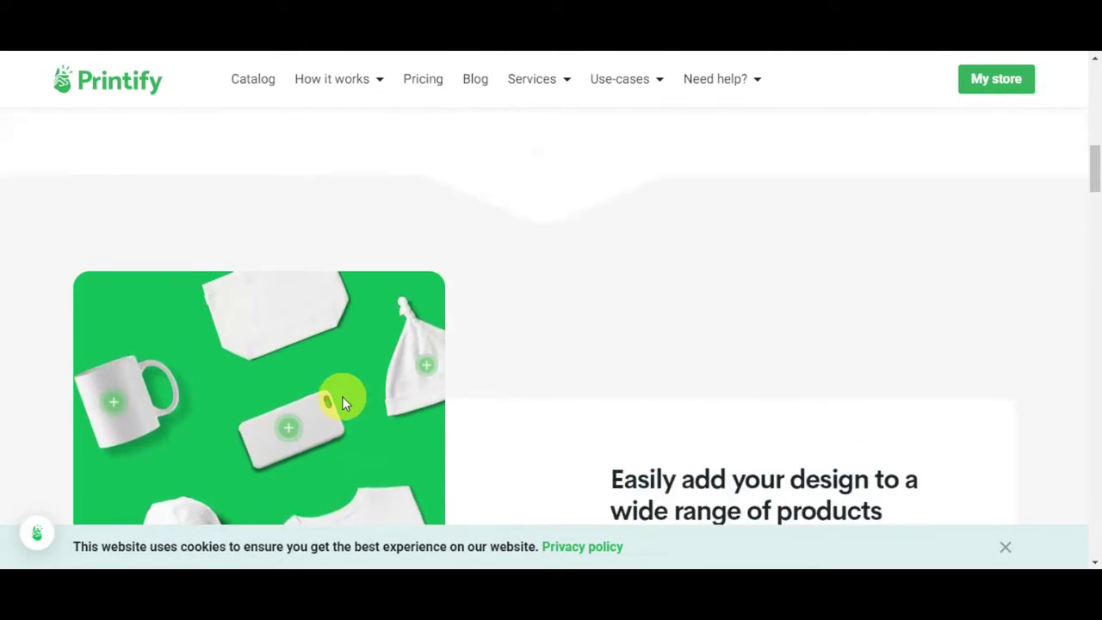
pyautogui.scroll(-5, 766, 361)
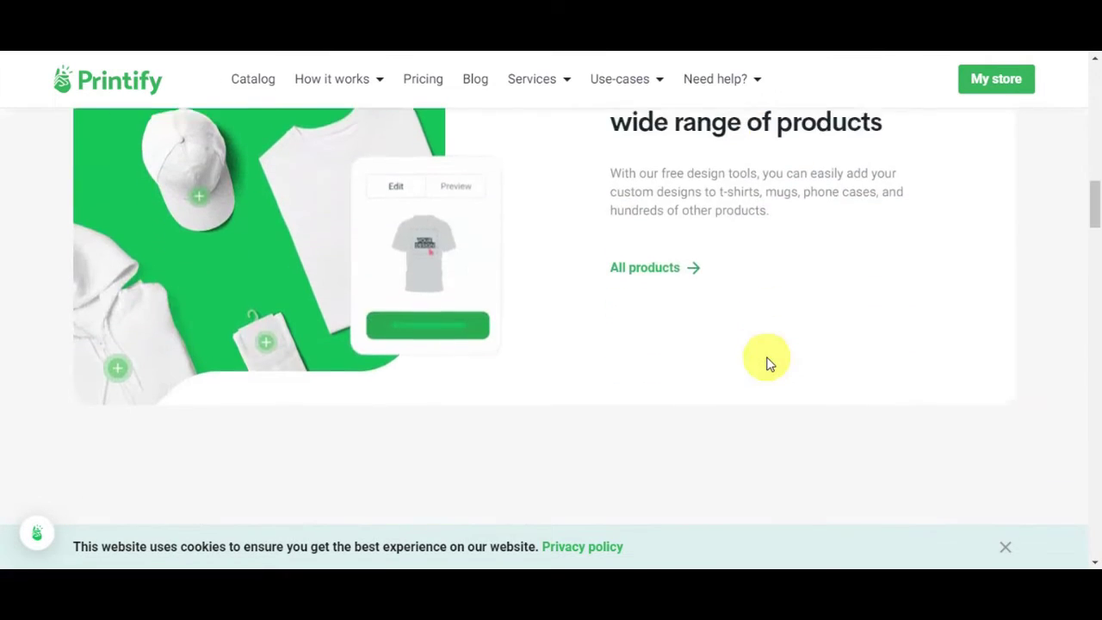
pyautogui.scroll(1, 765, 362)
pyautogui.scroll(1, 362, 387)
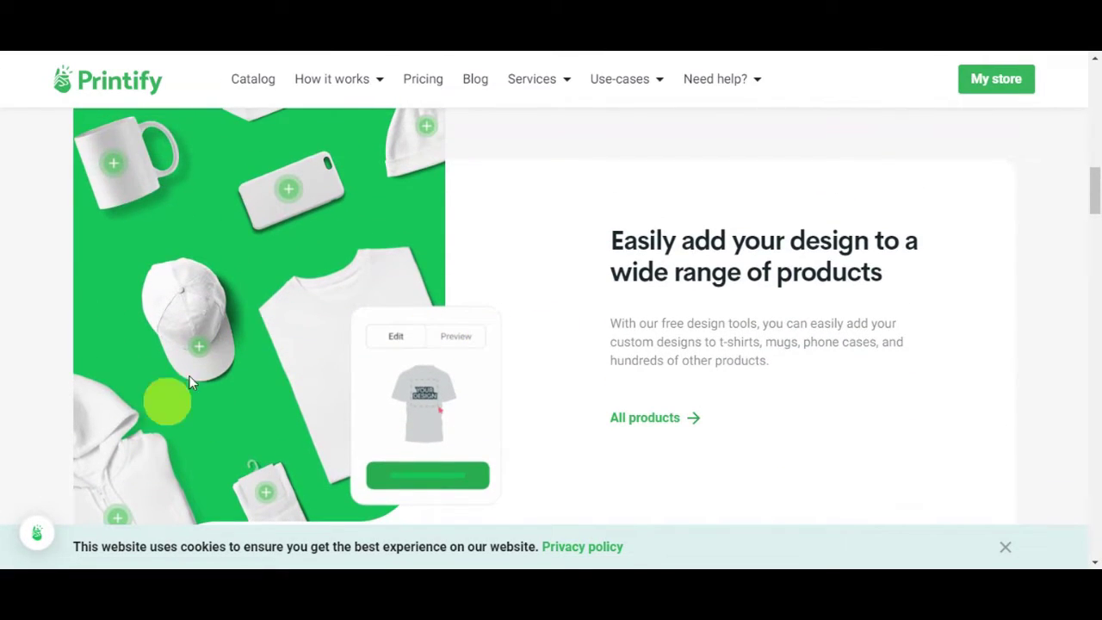